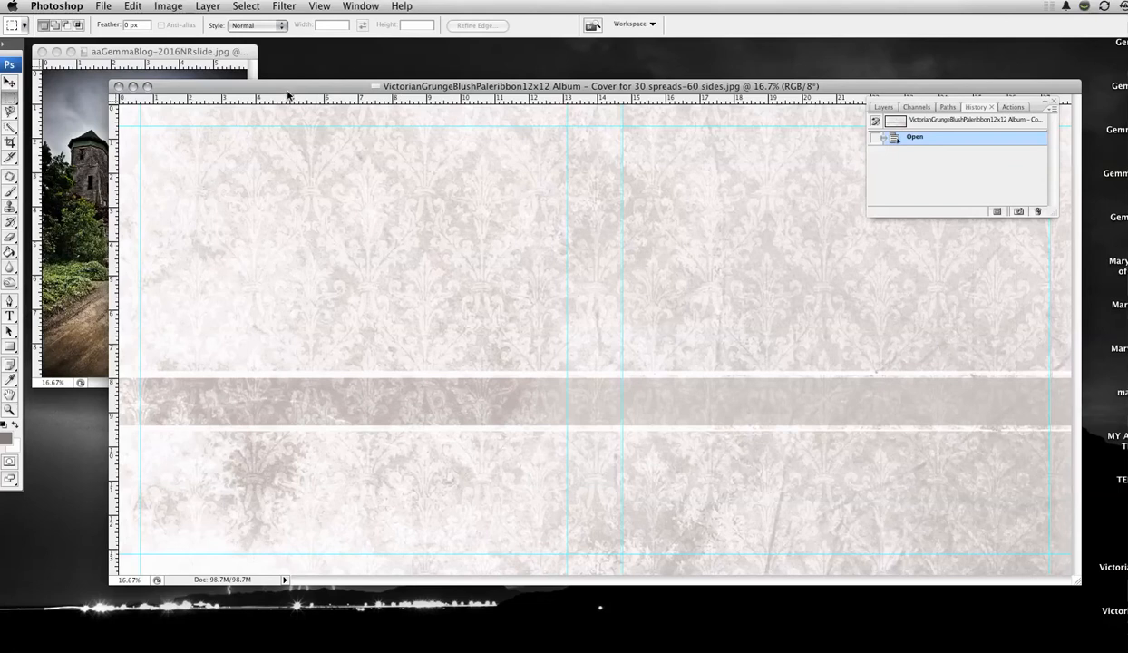
drag(285, 84, 285, 87)
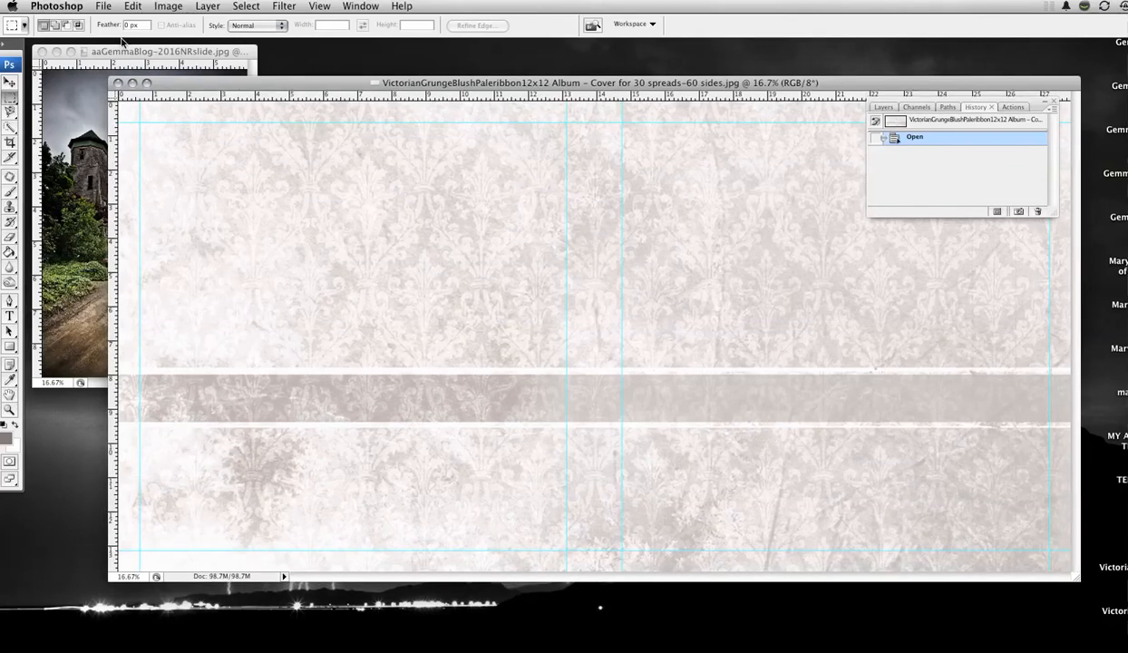
drag(136, 50, 237, 77)
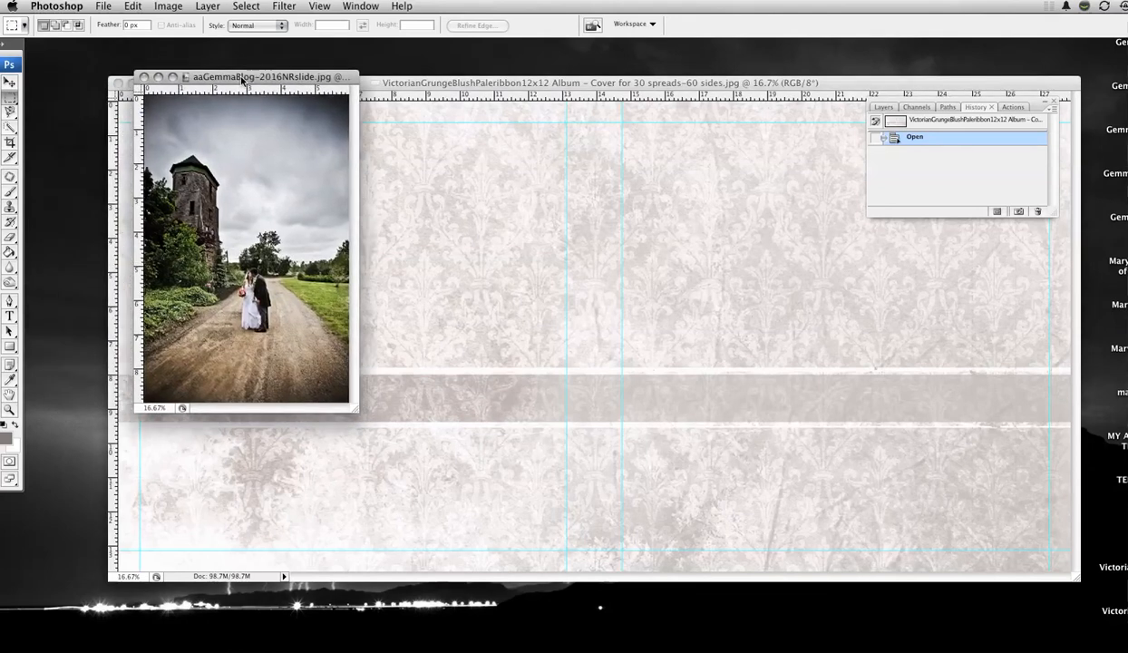
click(10, 83)
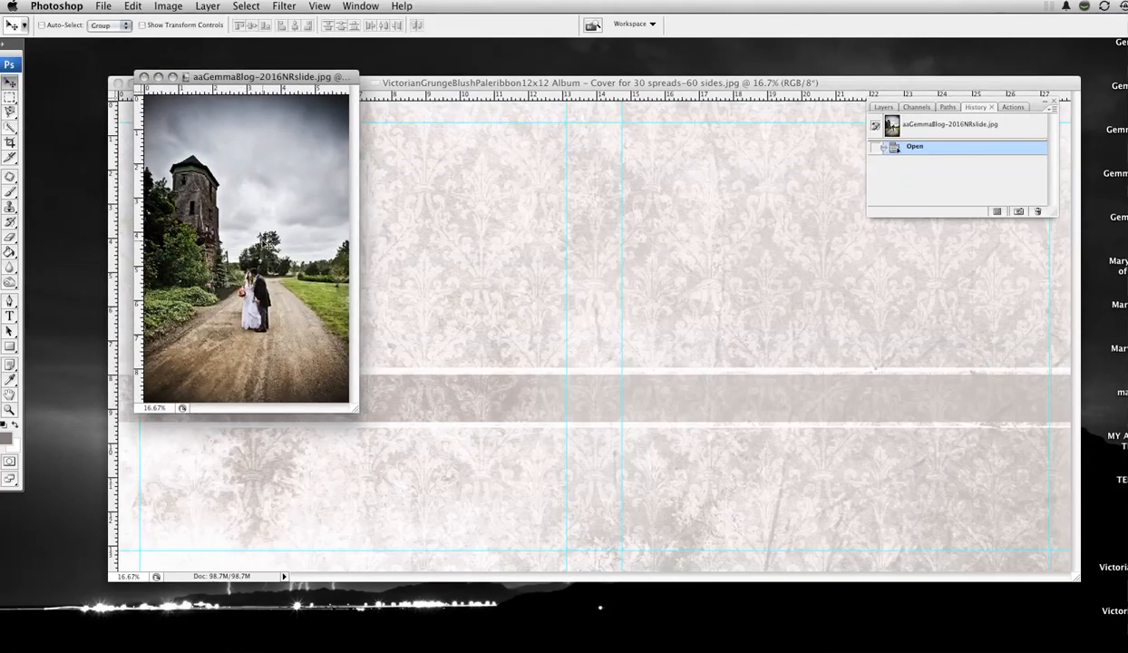
drag(286, 229, 867, 308)
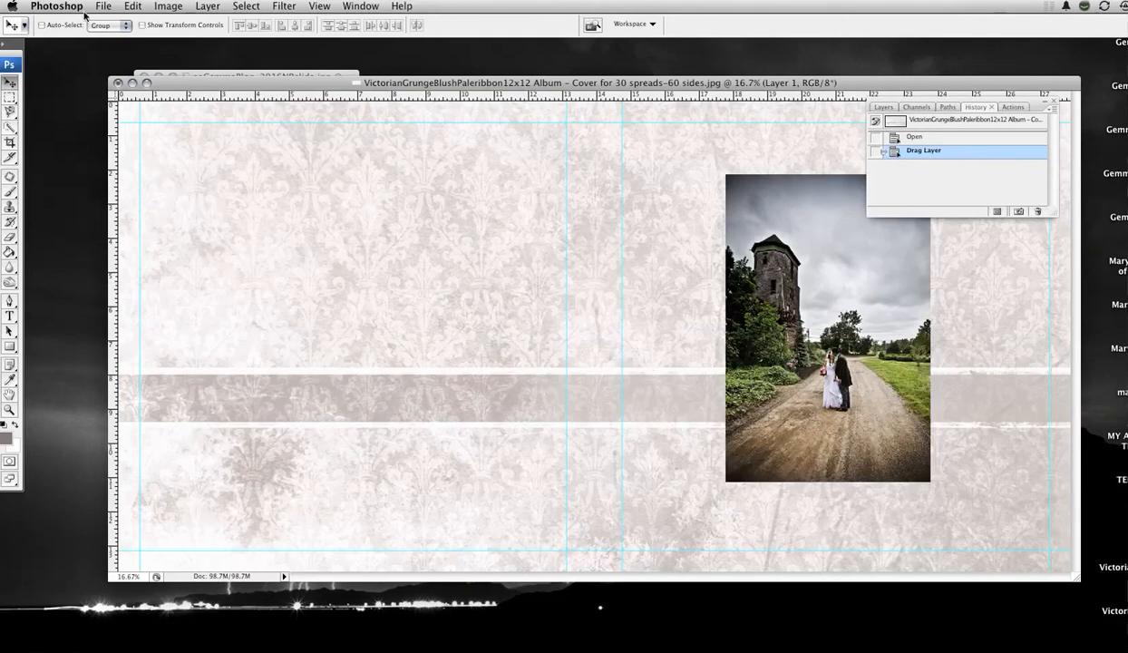
click(962, 135)
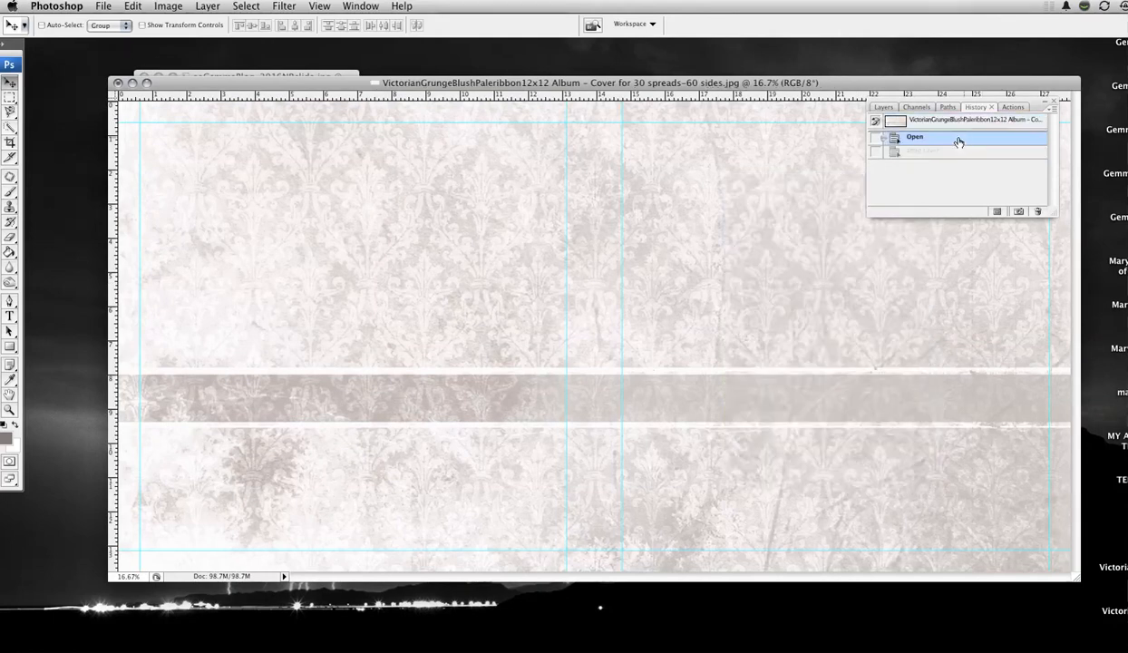
Select a roughly square, full-width area of the wedding photo around the tower and couple, and copy it.
click(225, 76)
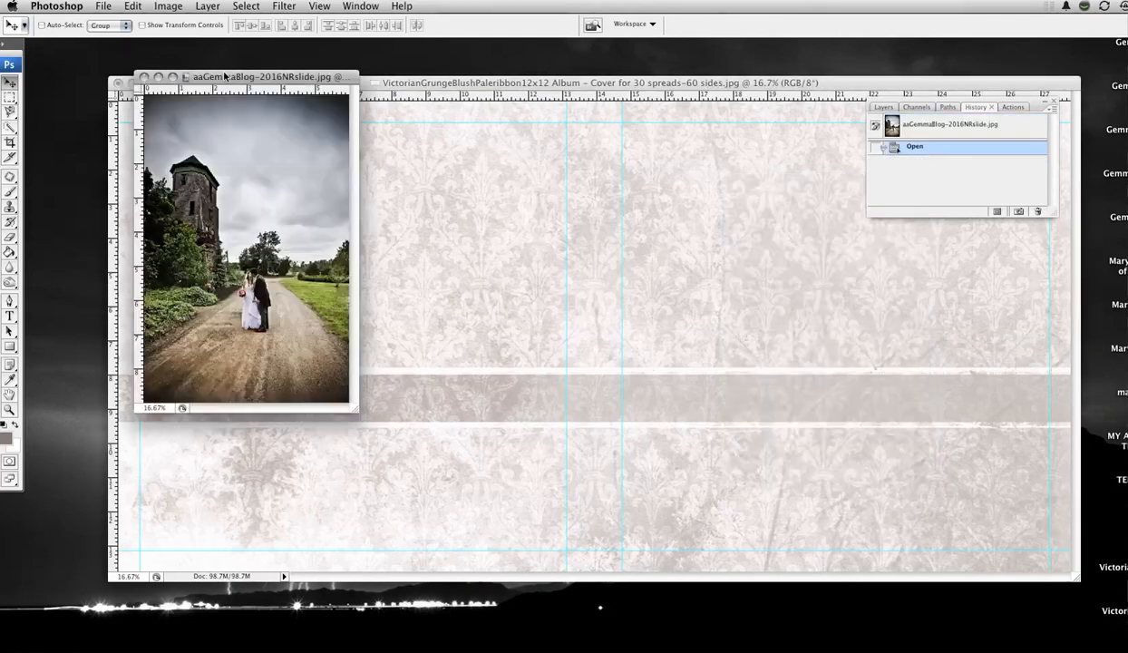
click(10, 96)
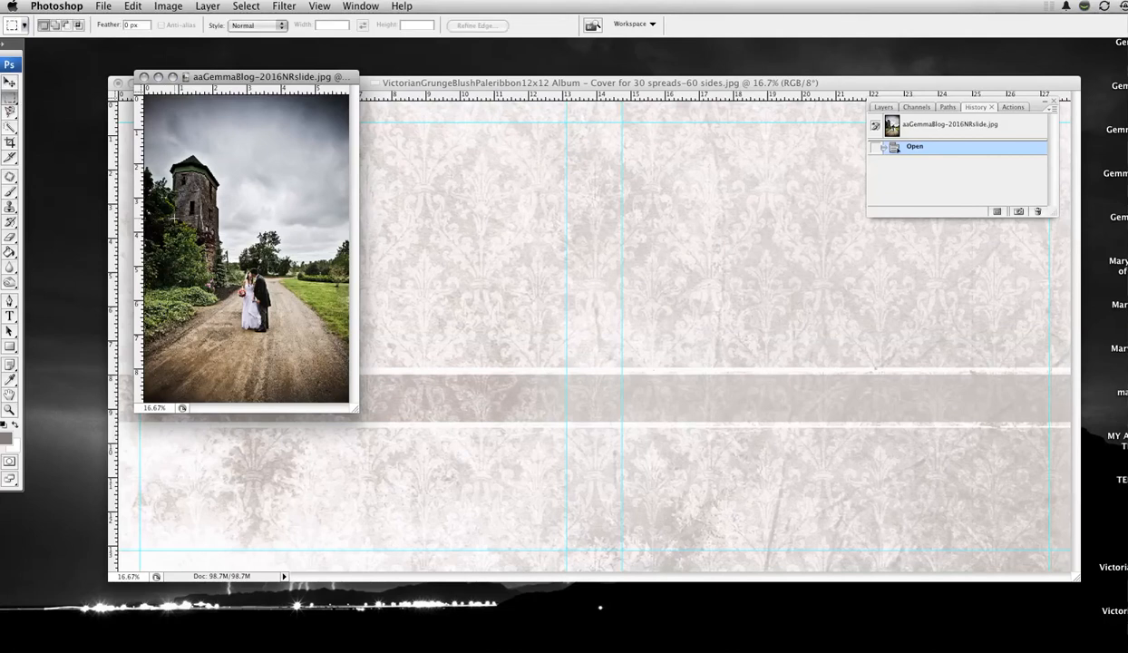
drag(161, 188, 139, 151)
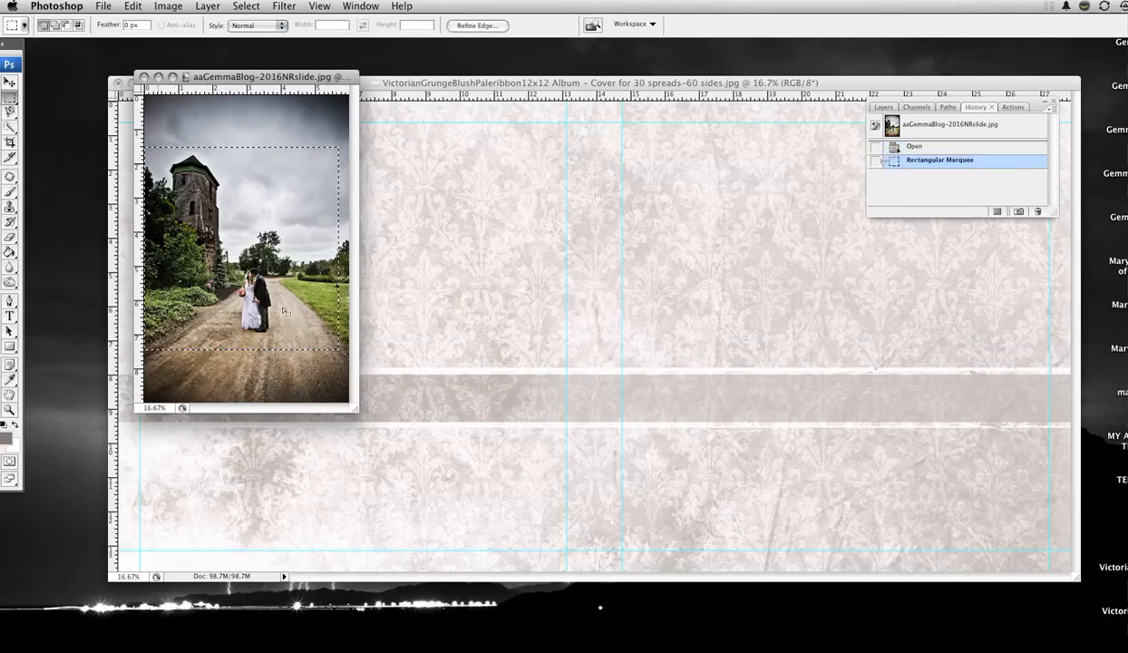
drag(212, 202, 222, 201)
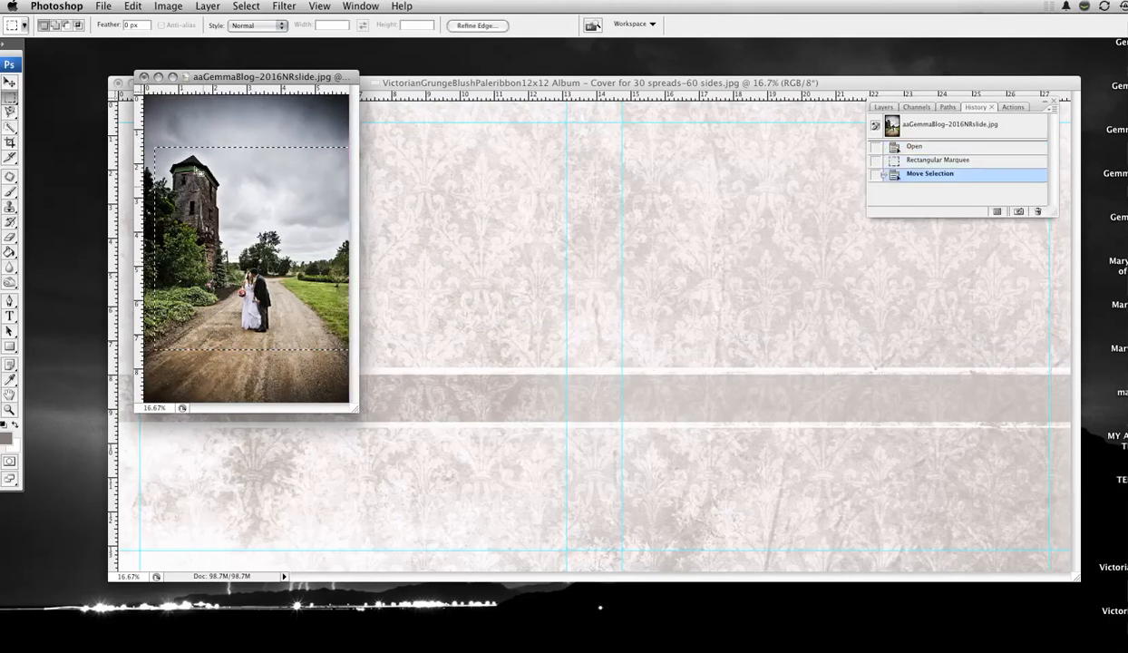
click(152, 139)
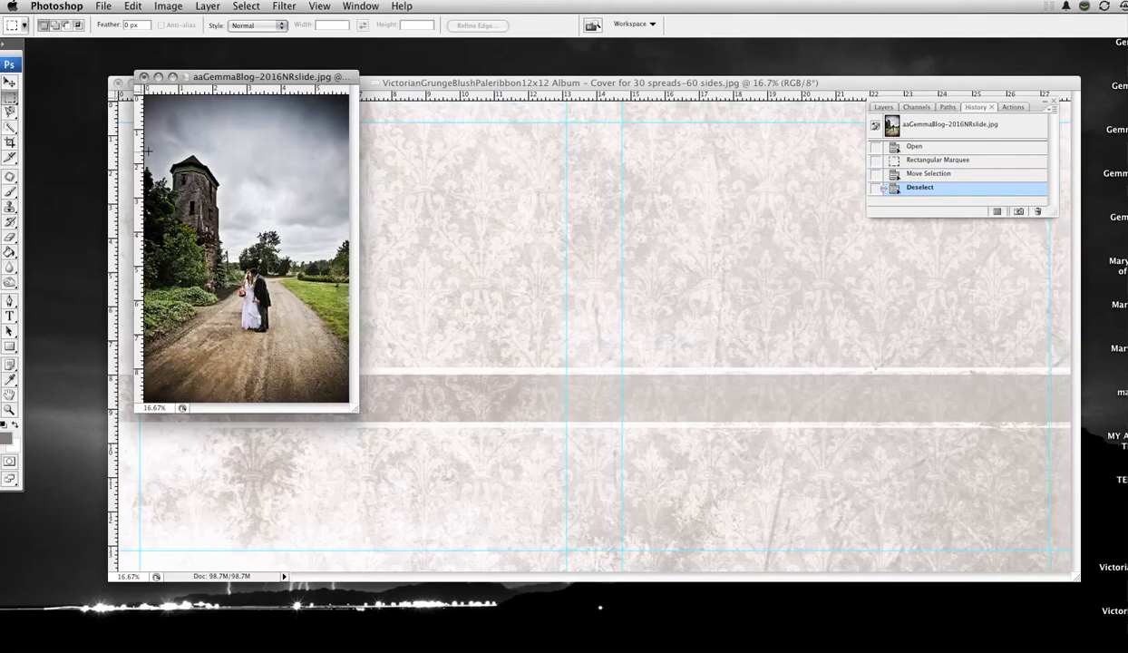
drag(143, 151, 349, 350)
click(132, 6)
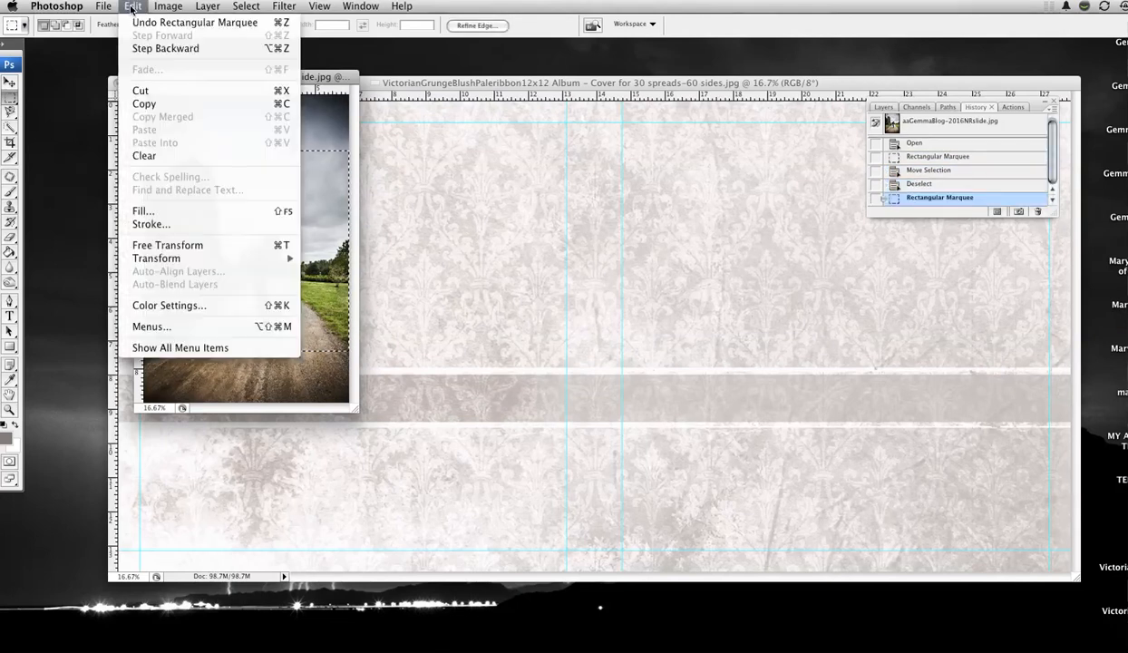
click(144, 92)
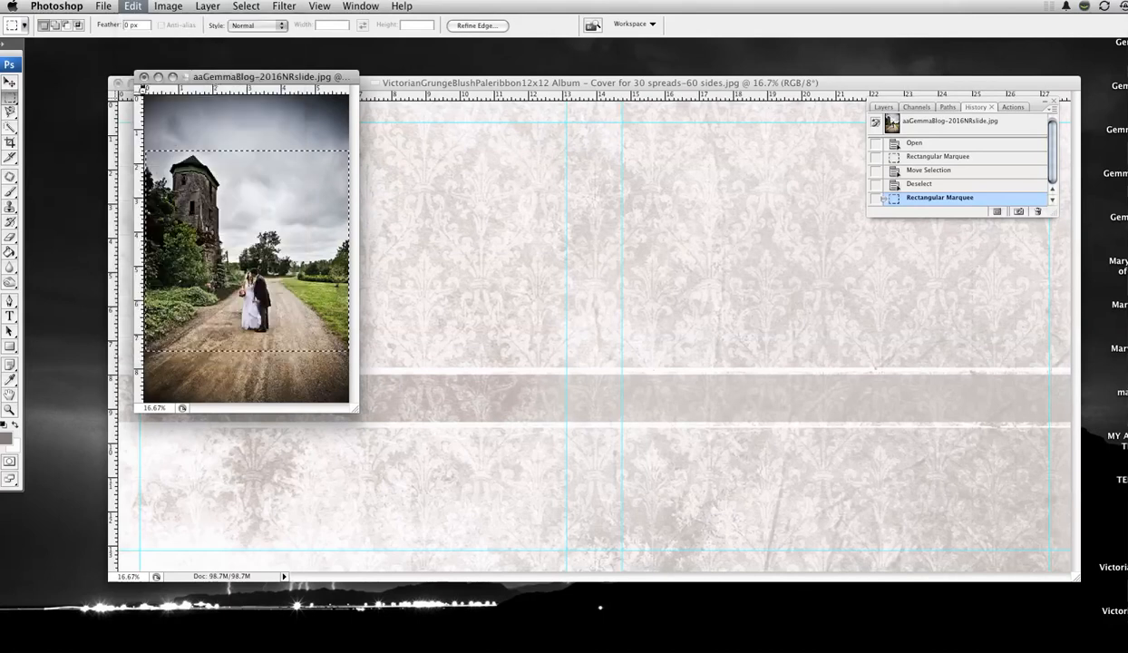
Paste the copied photo area into the Victorian grunge album cover and move it to the upper part of the front cover.
click(460, 83)
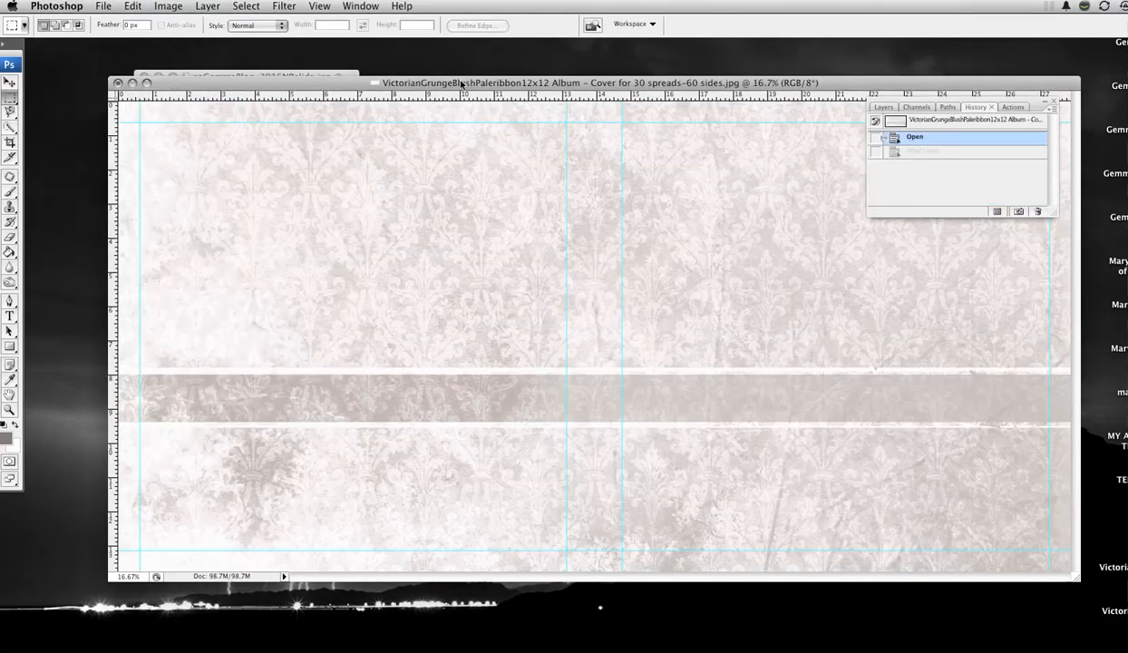
click(132, 7)
click(142, 131)
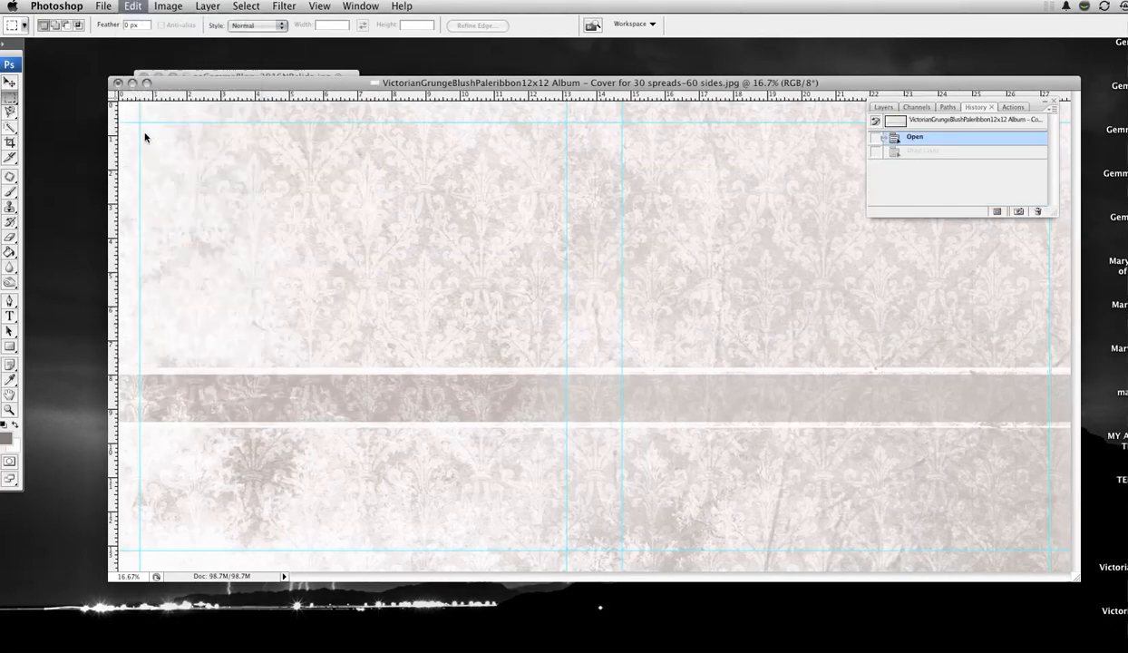
click(10, 82)
drag(576, 353, 814, 266)
Scale the pasted photo proportionally to about 85.7% with Free Transform and centre it above the ribbon on the front cover.
click(131, 7)
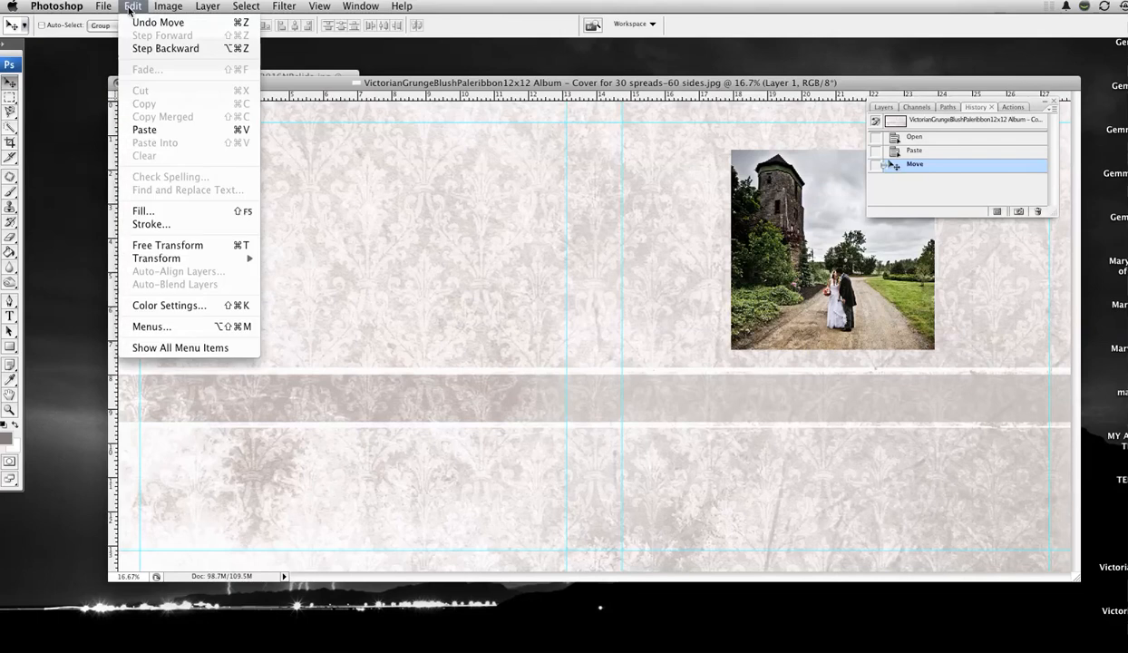
click(140, 245)
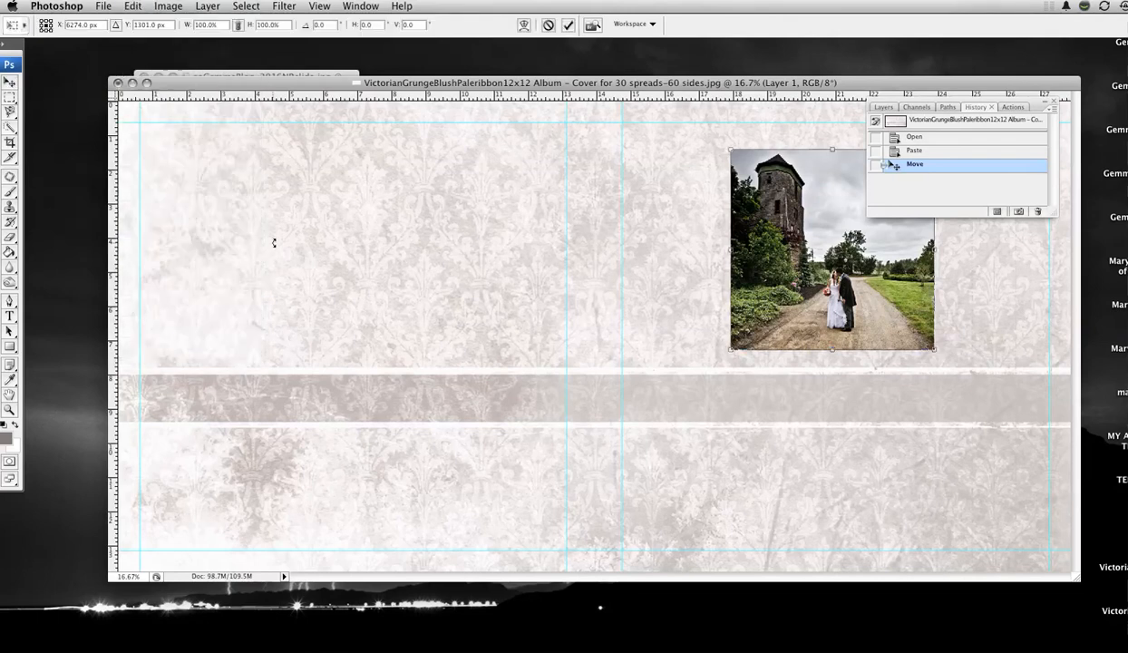
drag(728, 147, 769, 167)
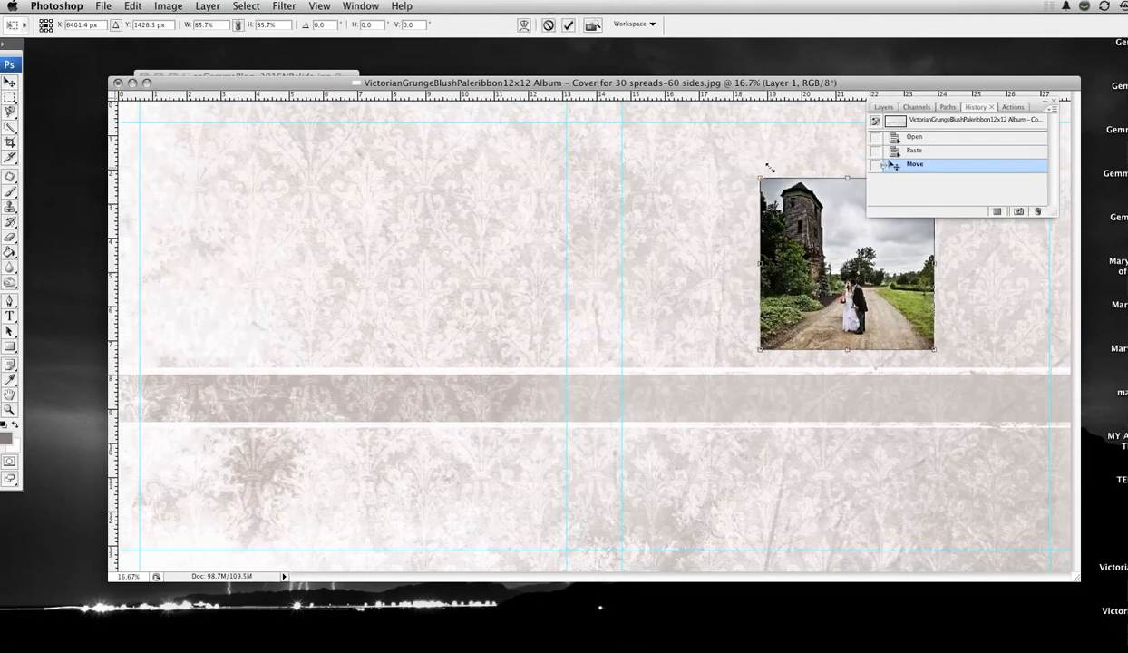
drag(844, 254, 829, 238)
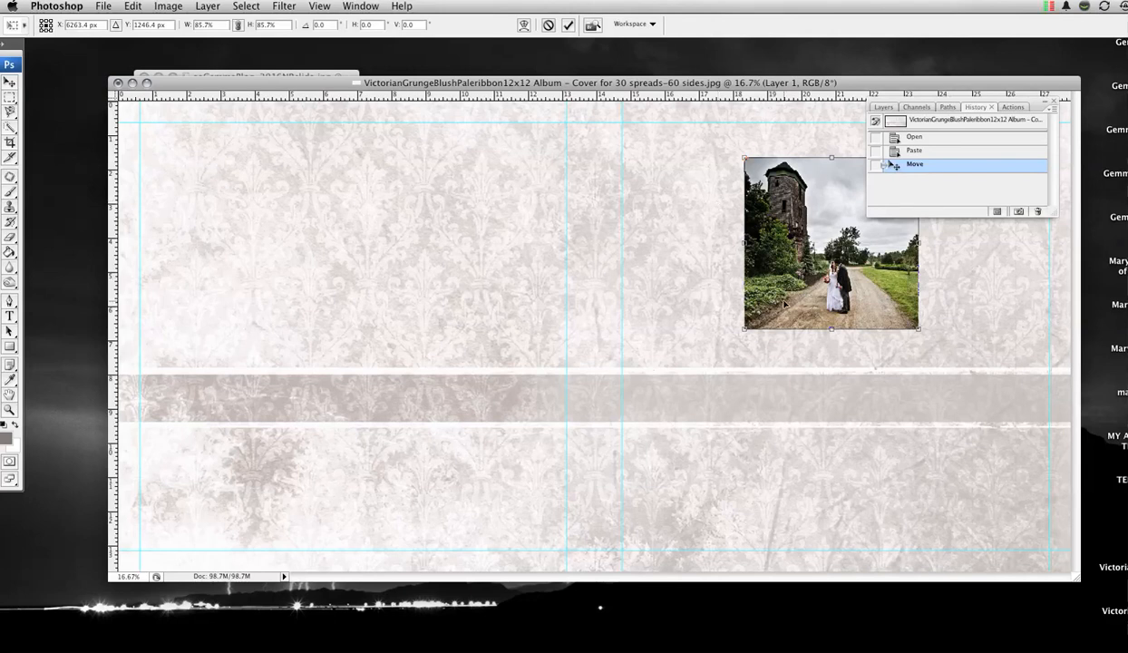
key(Return)
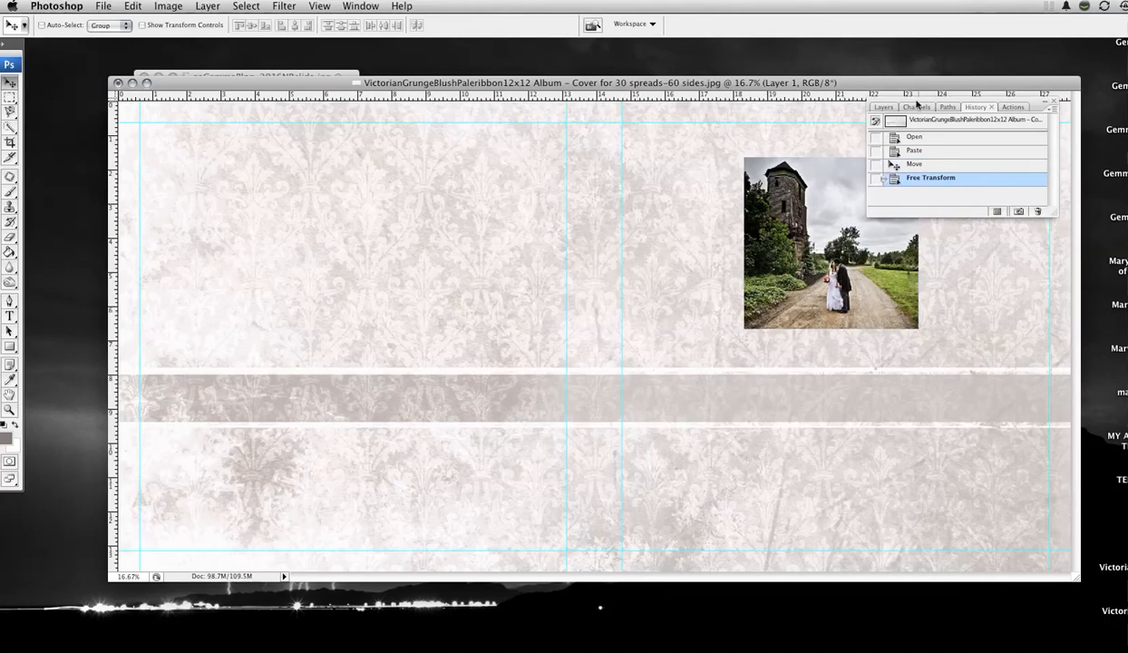
Shift the cover's document window clear of the layer list and lower the opacity of Layer 1 to about 59%.
click(885, 108)
drag(870, 88, 784, 85)
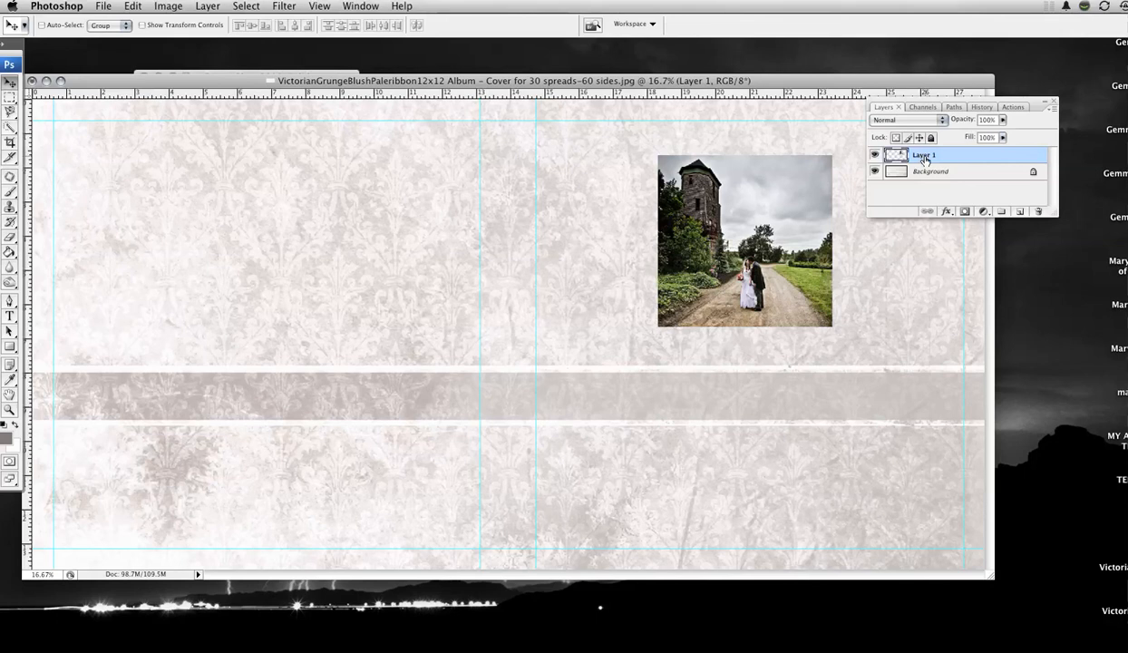
click(1002, 120)
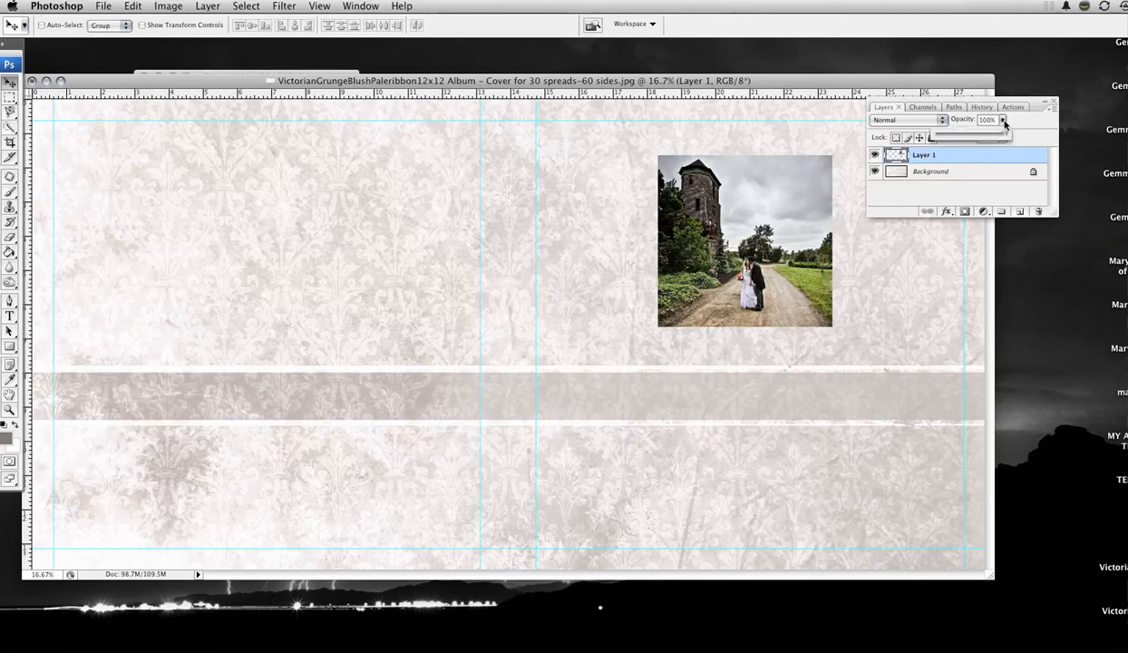
drag(1004, 135, 972, 138)
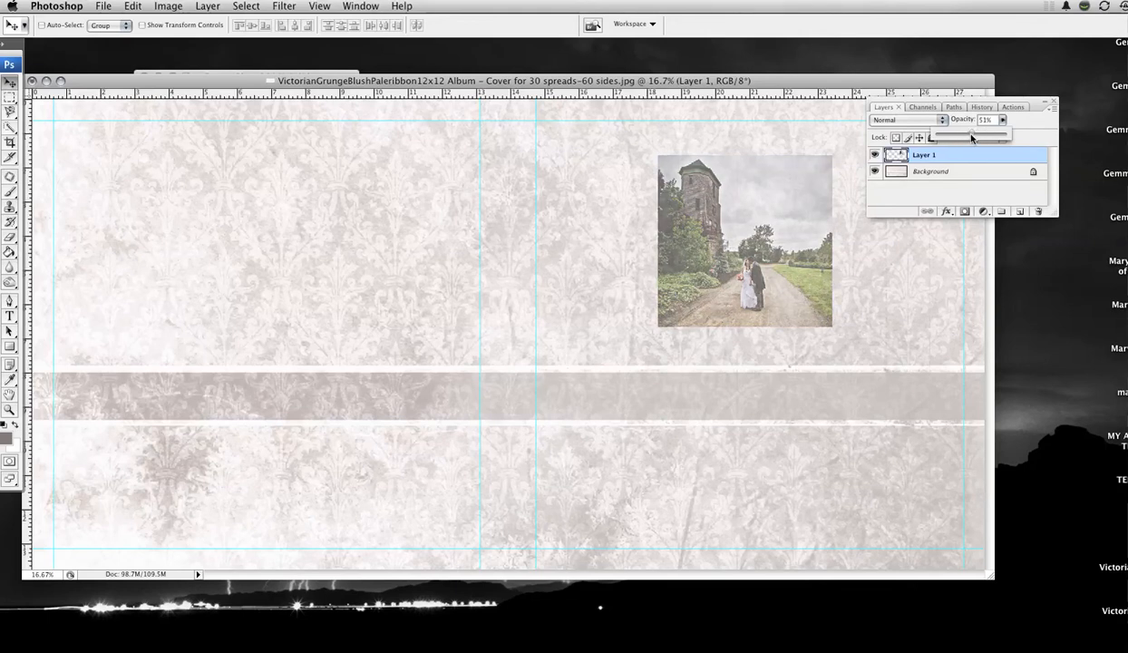
mouse_move(972, 138)
mouse_down()
mouse_move(940, 138)
mouse_move(980, 137)
mouse_up()
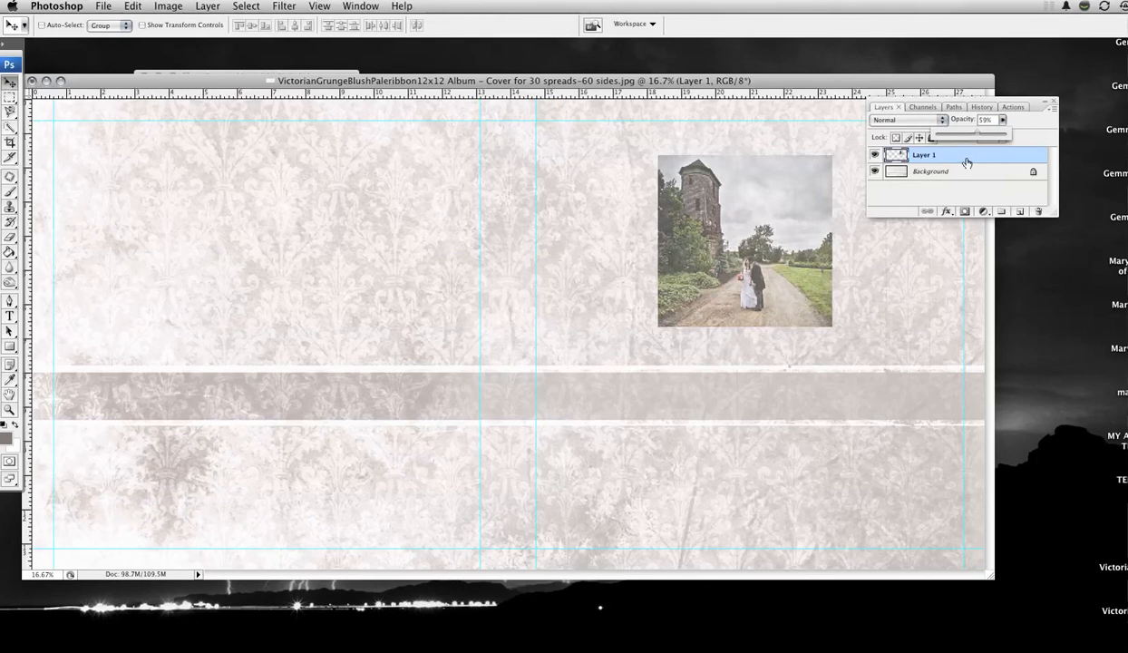
click(802, 134)
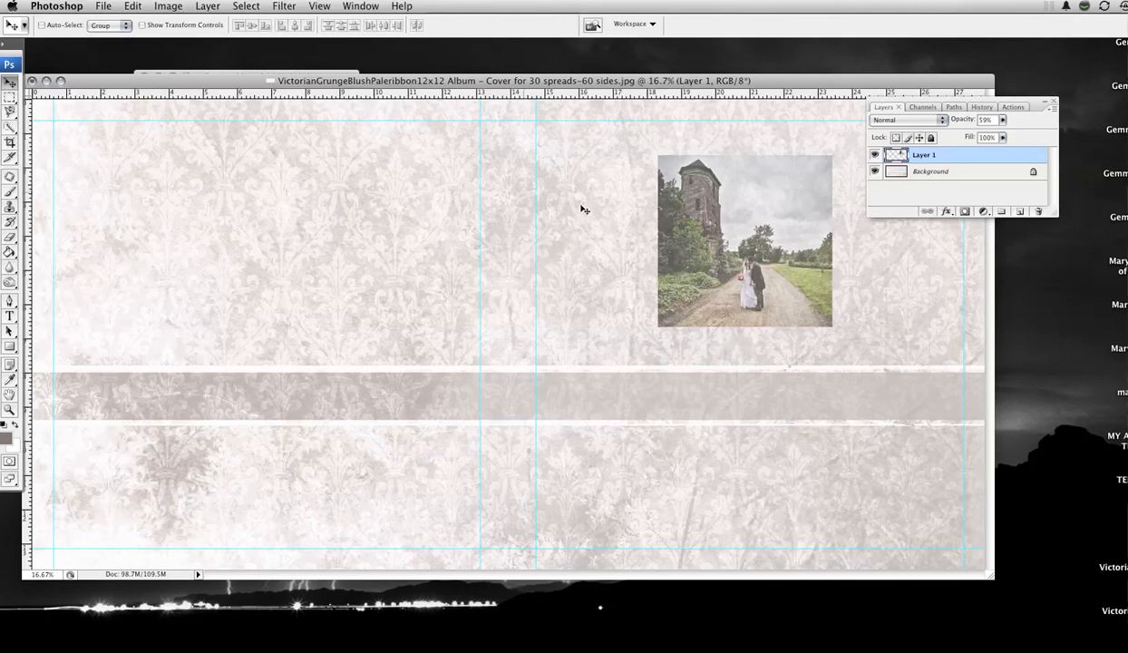
On the Background layer, make a rectangular selection slightly larger than the photo, leaving an even border all around it.
click(943, 177)
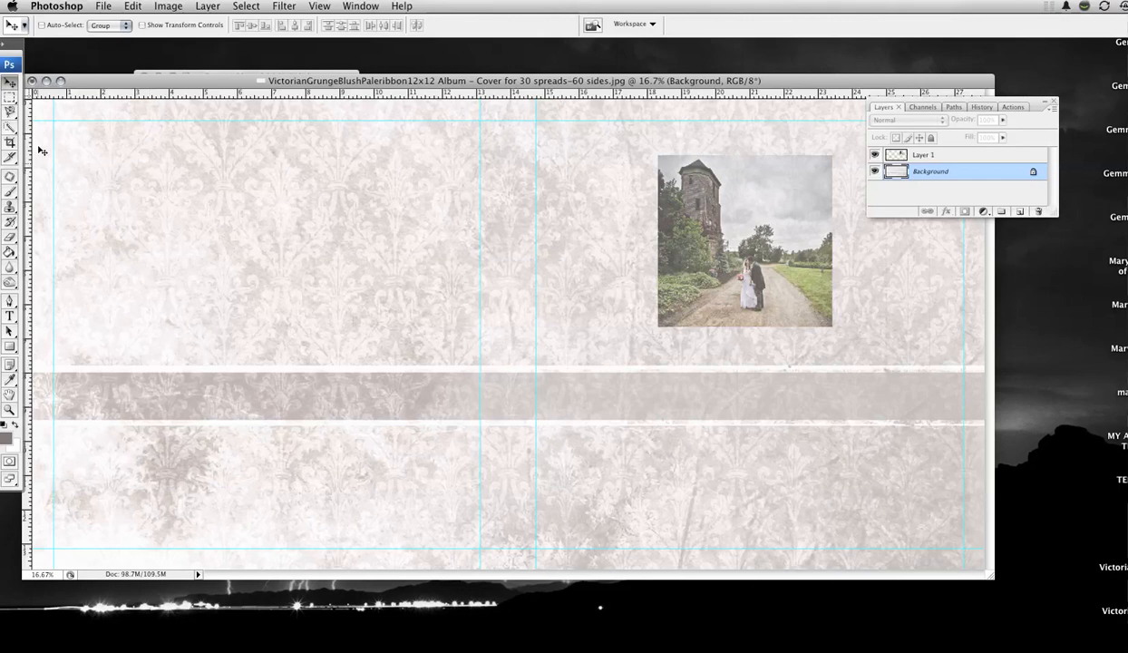
click(10, 97)
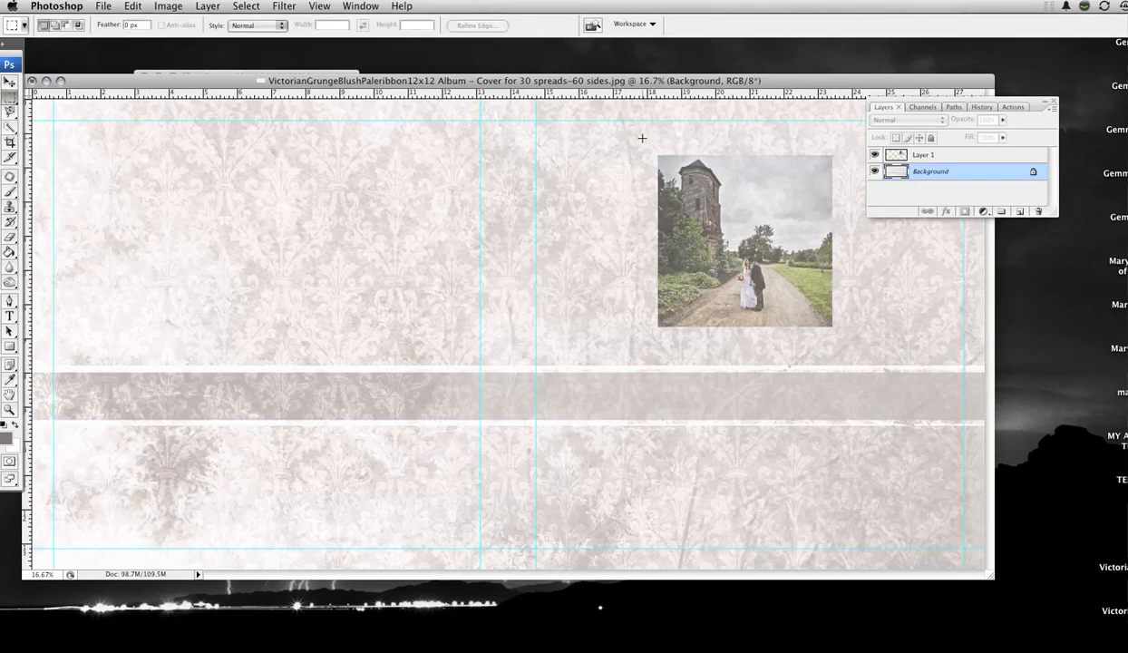
drag(689, 186, 846, 344)
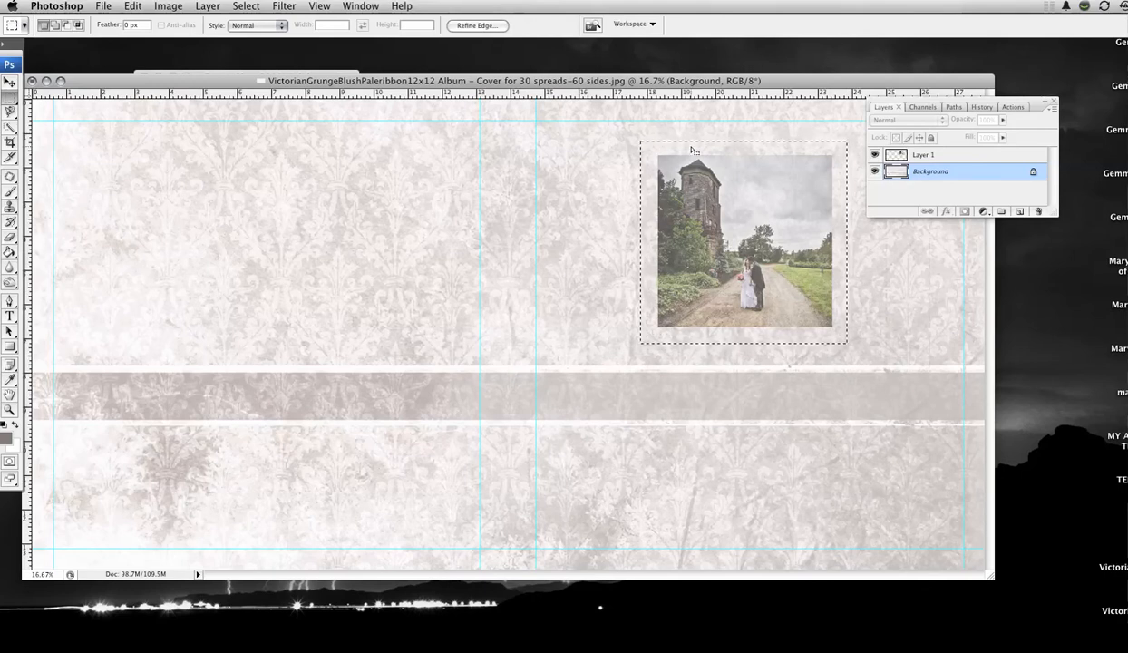
Darken the selected background area with an Exposure adjustment at gamma correction 0.39, and deselect it.
click(164, 8)
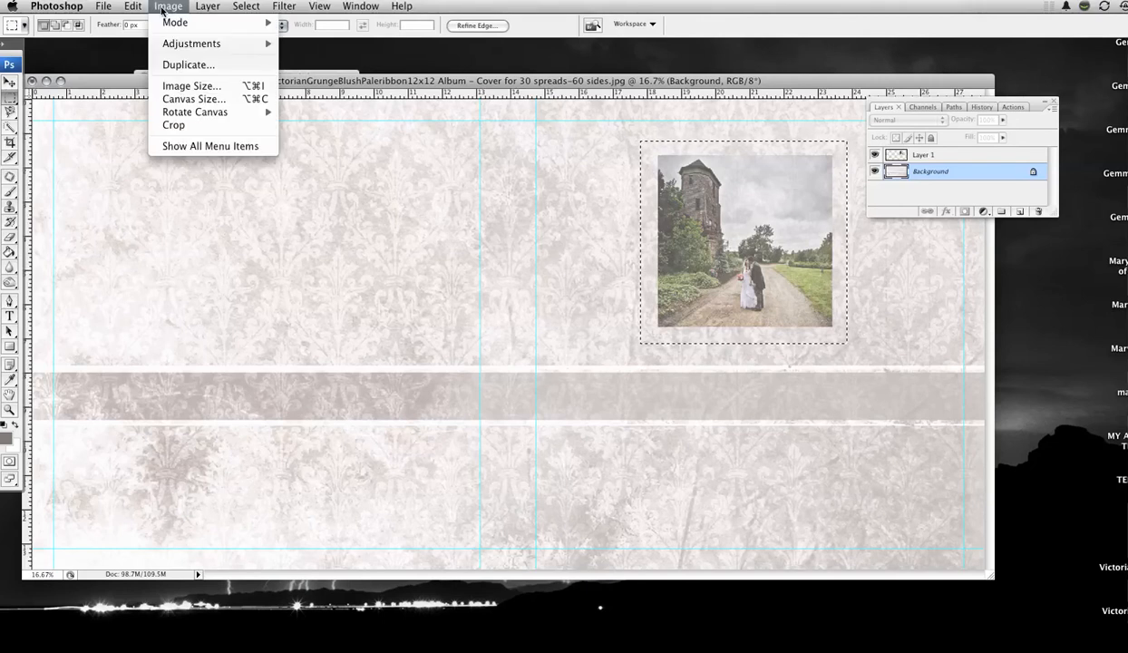
mouse_move(172, 42)
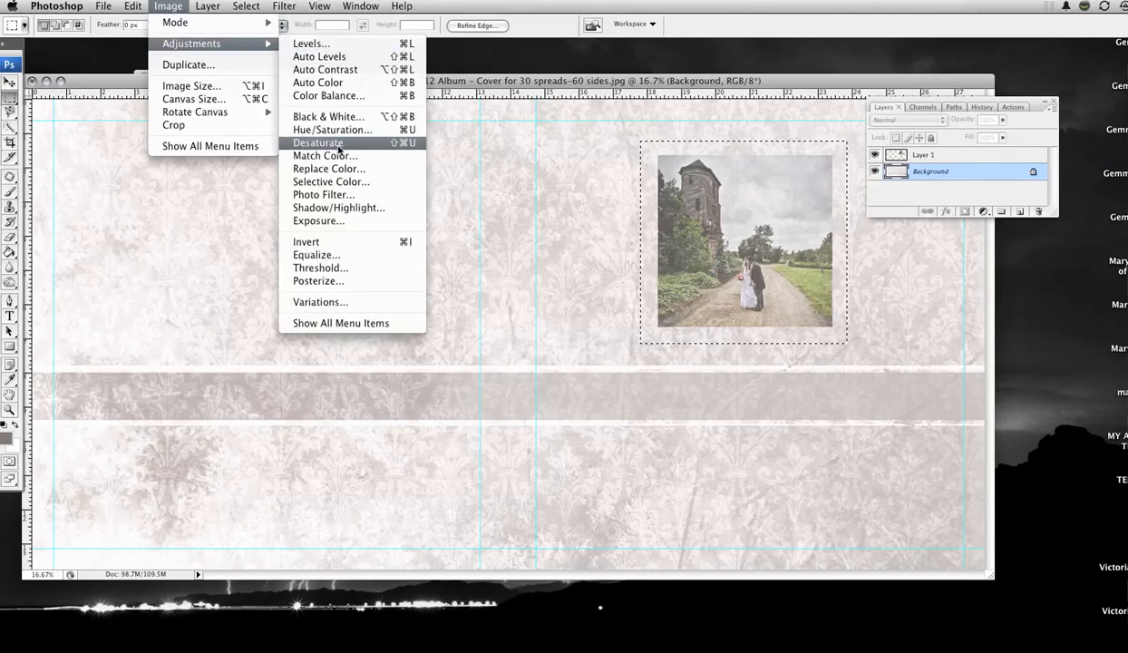
click(345, 220)
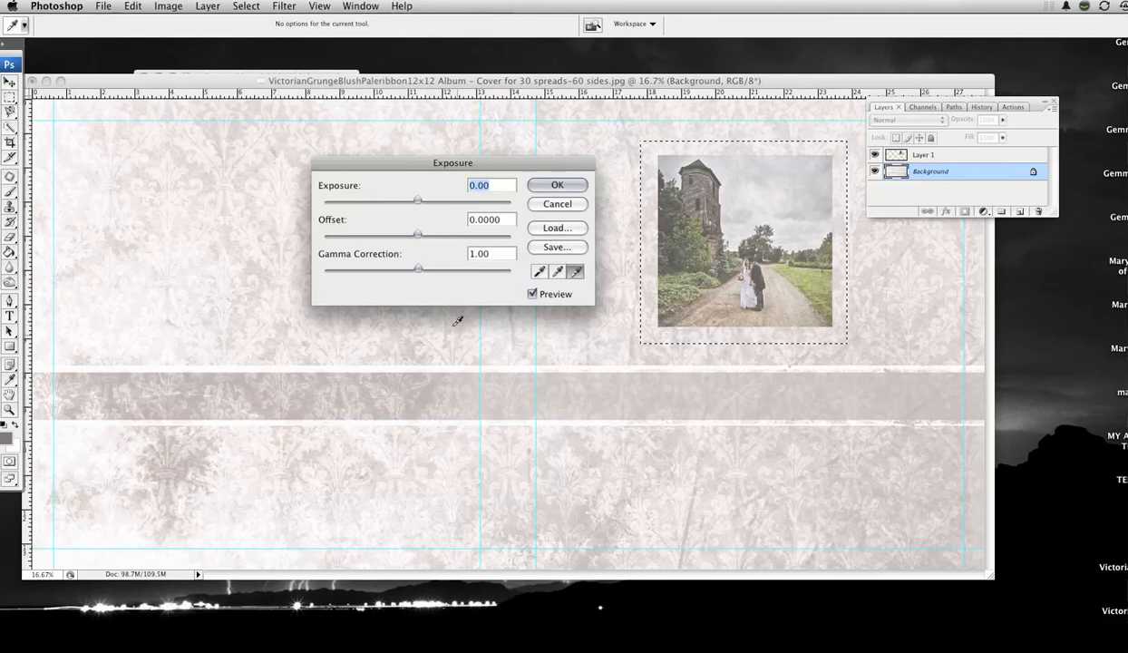
drag(417, 271, 467, 270)
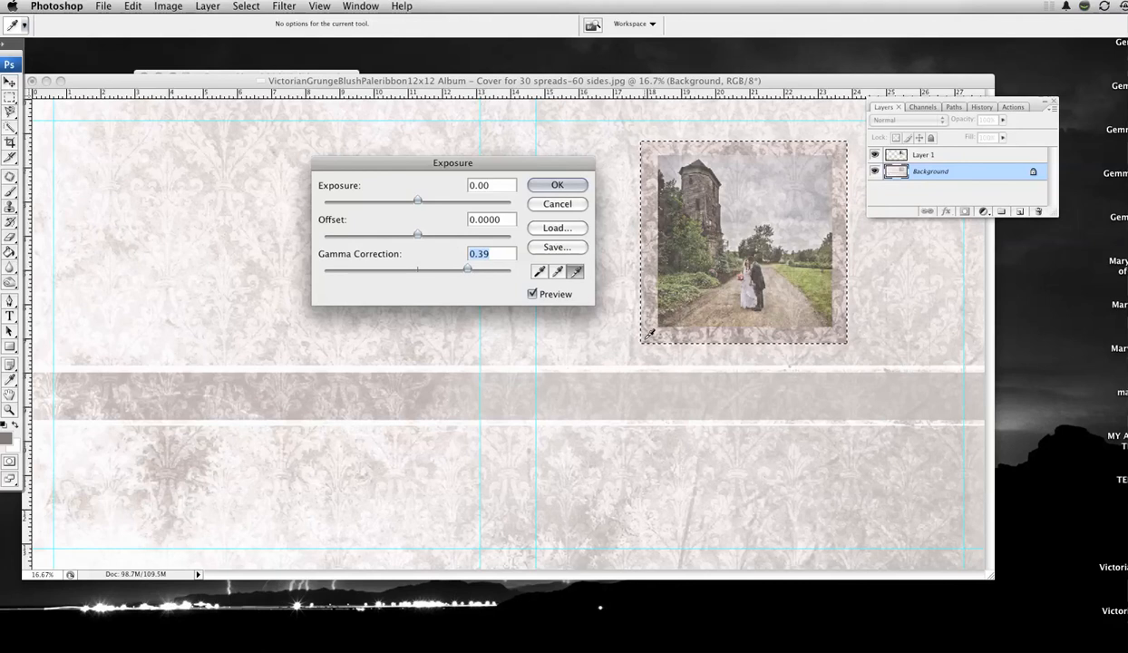
click(557, 185)
key(super+d)
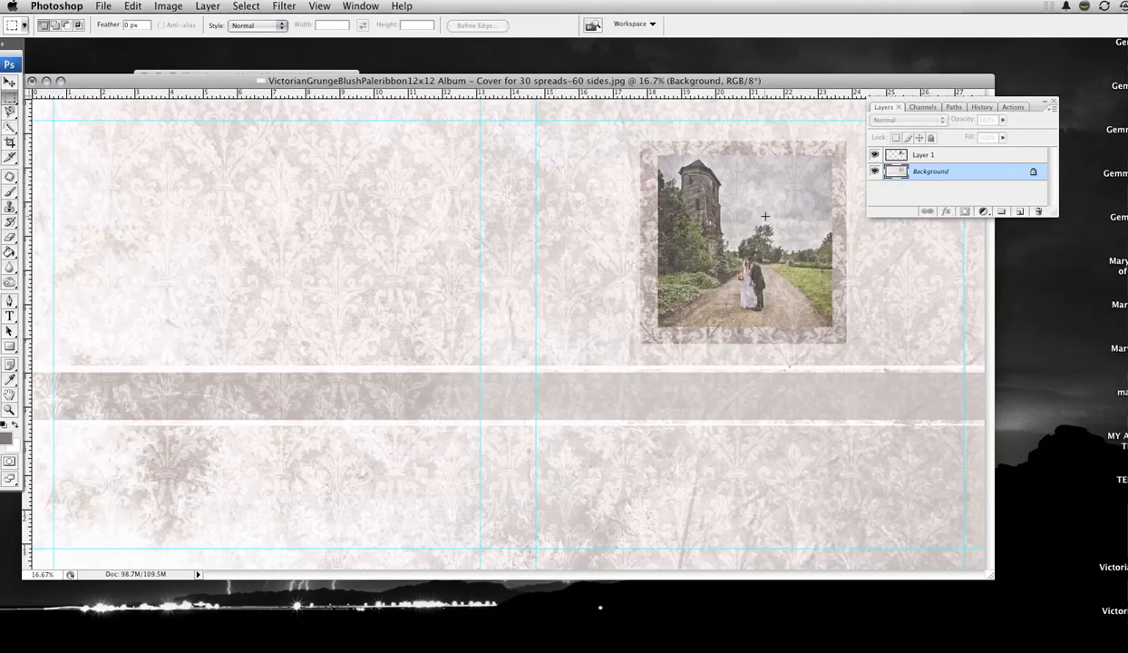
Raise the opacity of the photo on Layer 1 to about 74%.
click(948, 159)
click(1003, 122)
mouse_move(1003, 135)
mouse_down()
mouse_move(1027, 134)
mouse_move(1015, 136)
mouse_up()
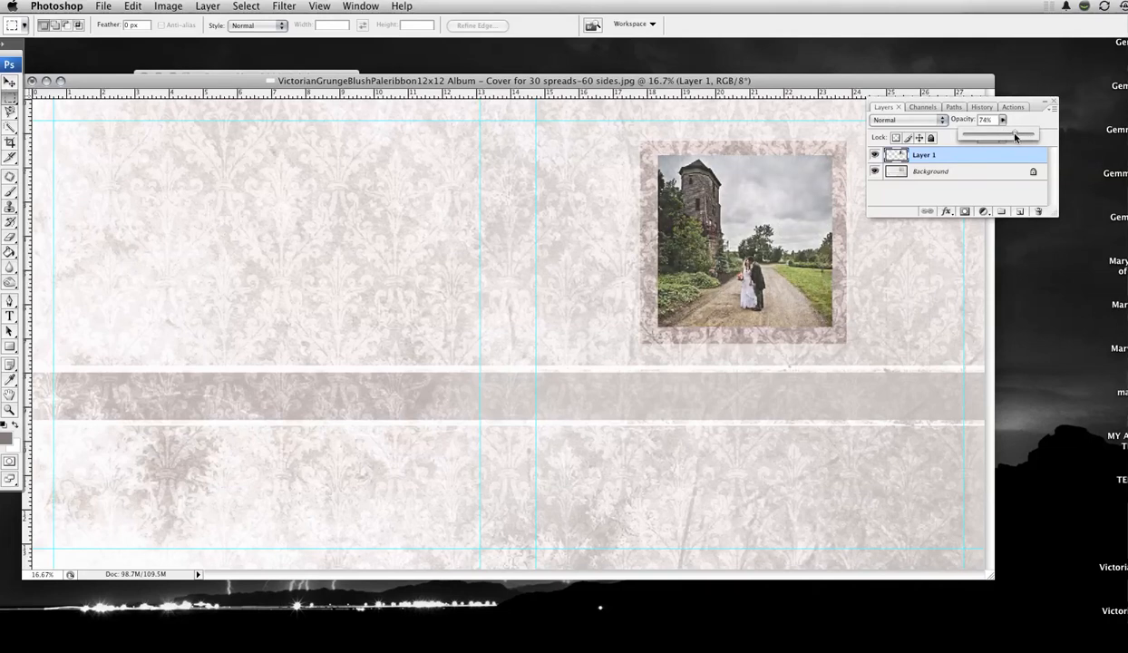
click(1005, 156)
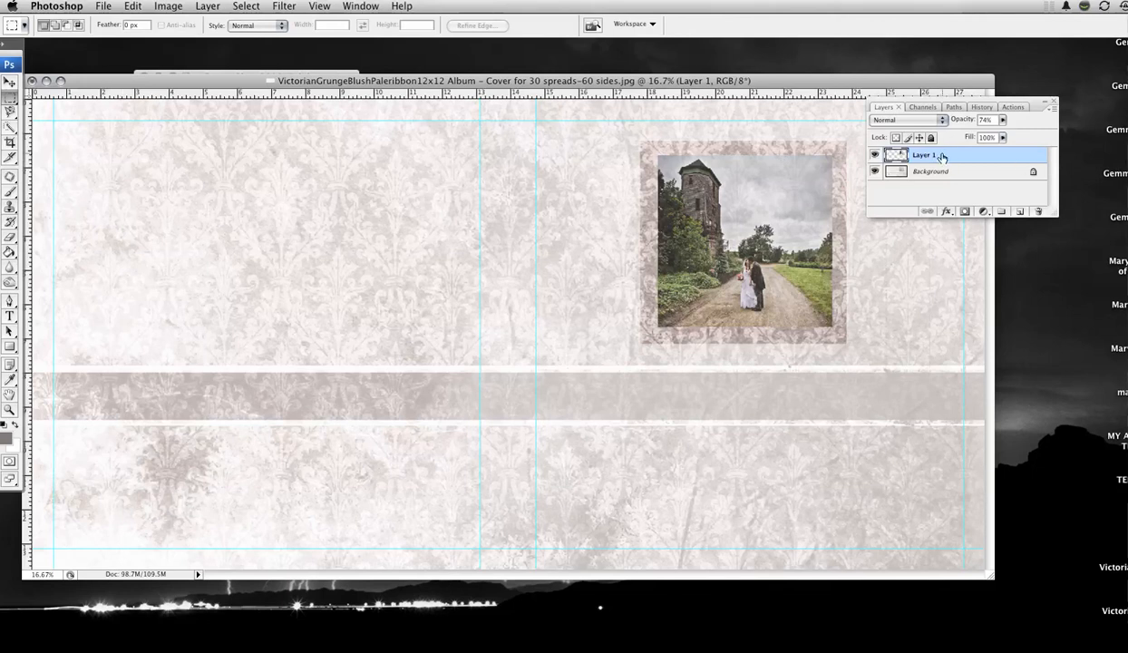
Add a 20 px inside stroke around the photo on Layer 1 in dark brown #2f2d29, sampled from the groom's suit.
click(165, 8)
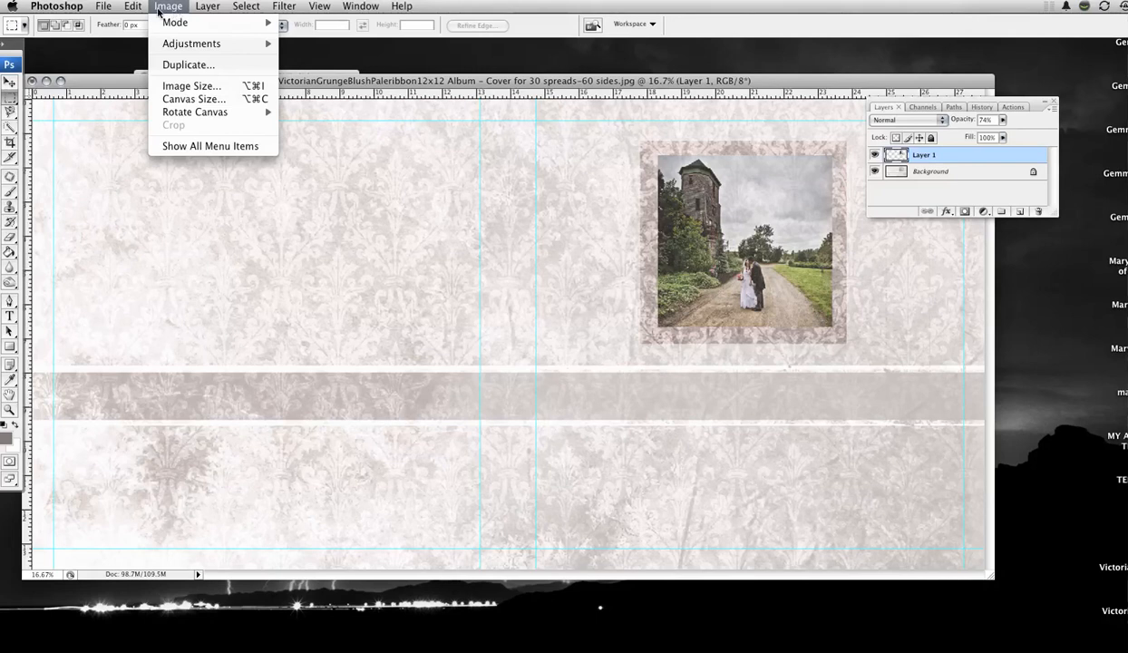
mouse_move(127, 10)
click(163, 228)
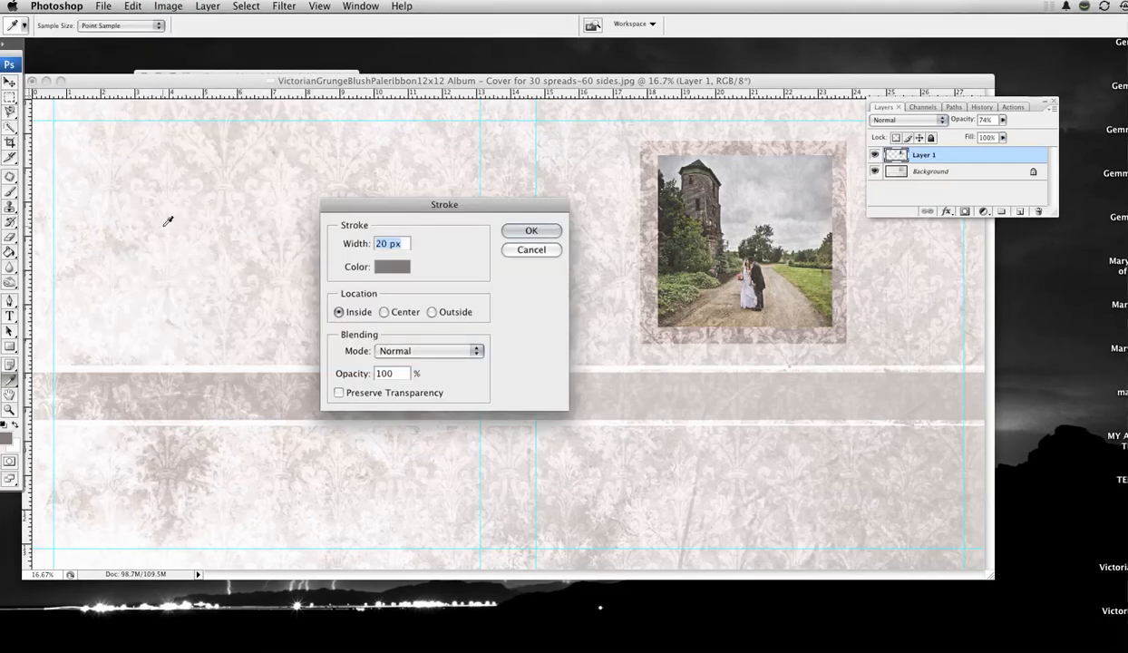
click(390, 266)
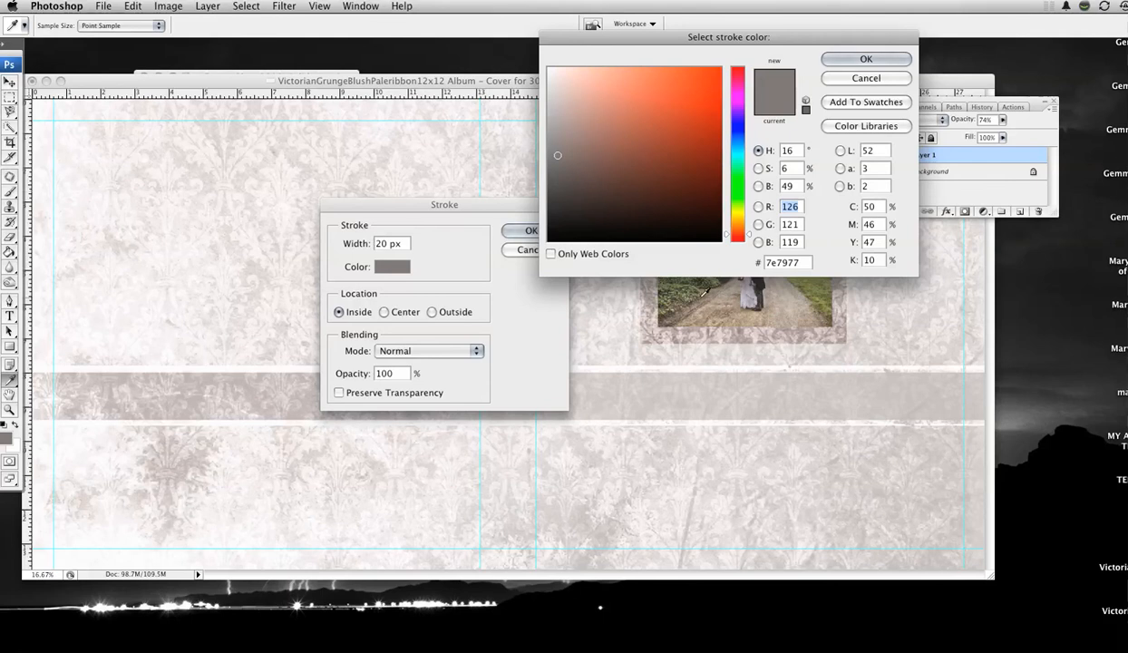
click(693, 325)
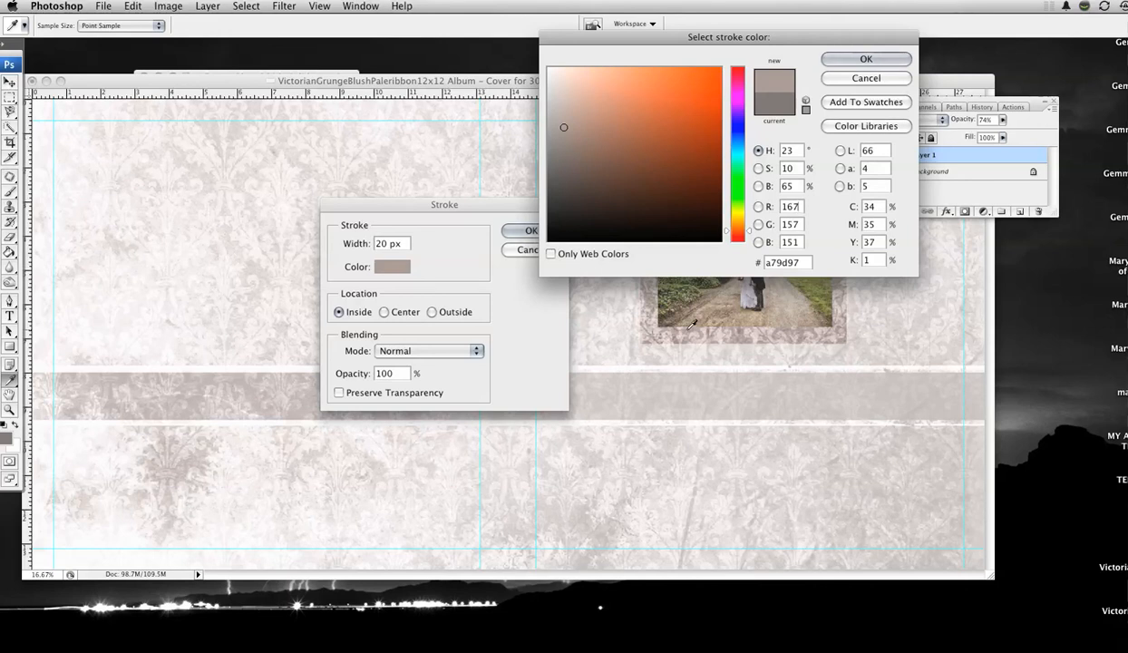
click(762, 292)
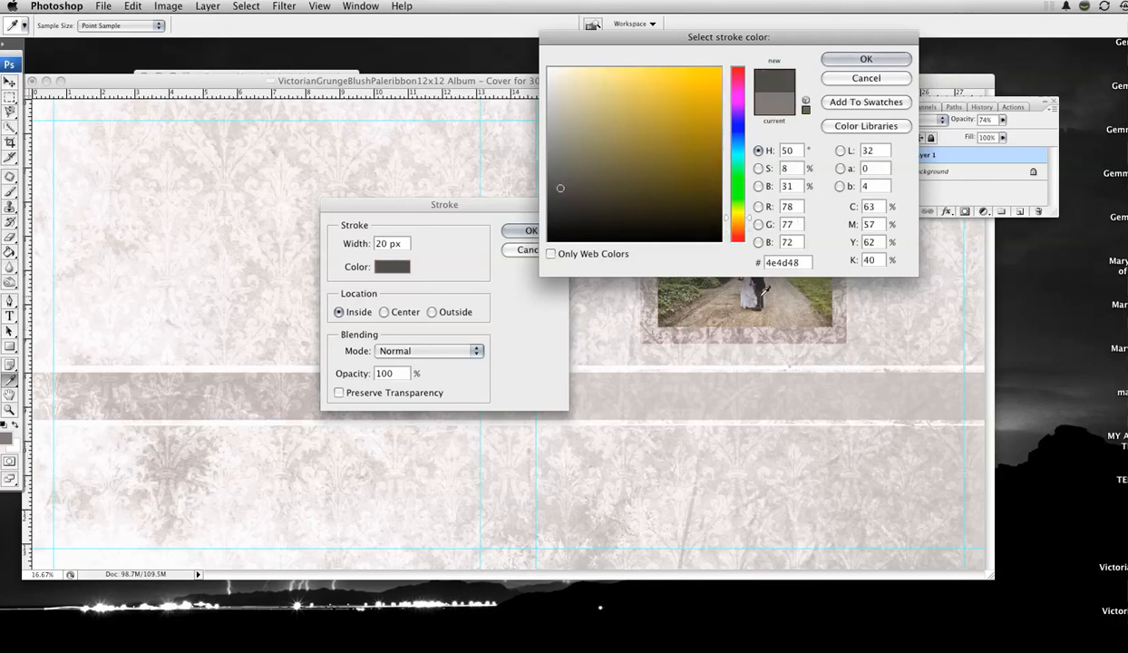
click(738, 278)
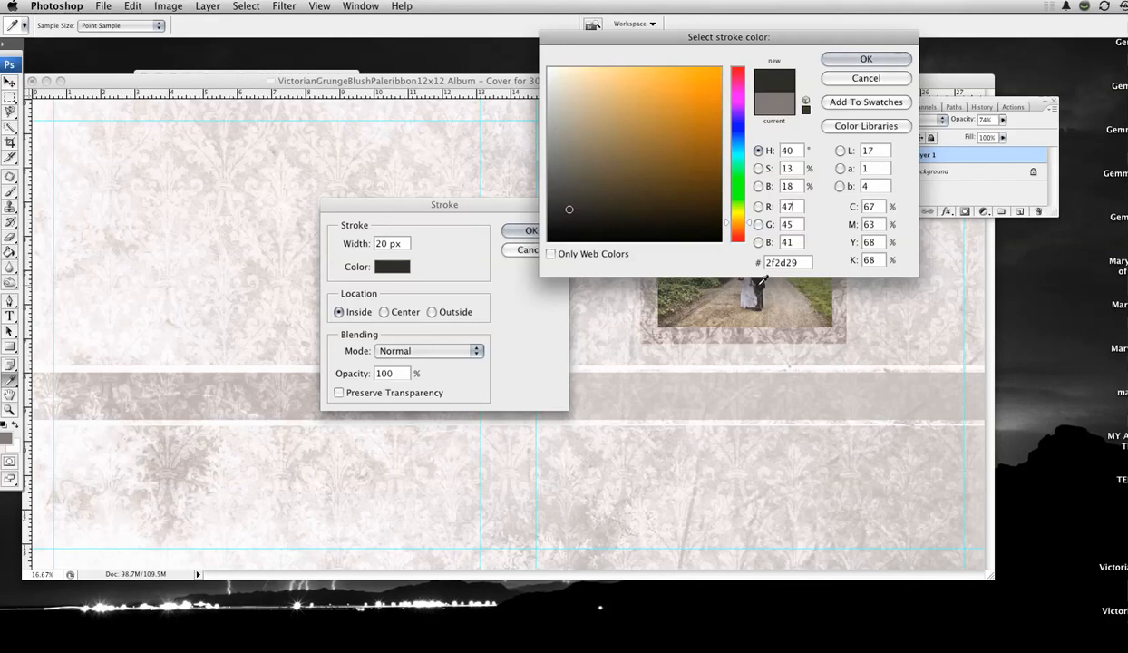
click(870, 59)
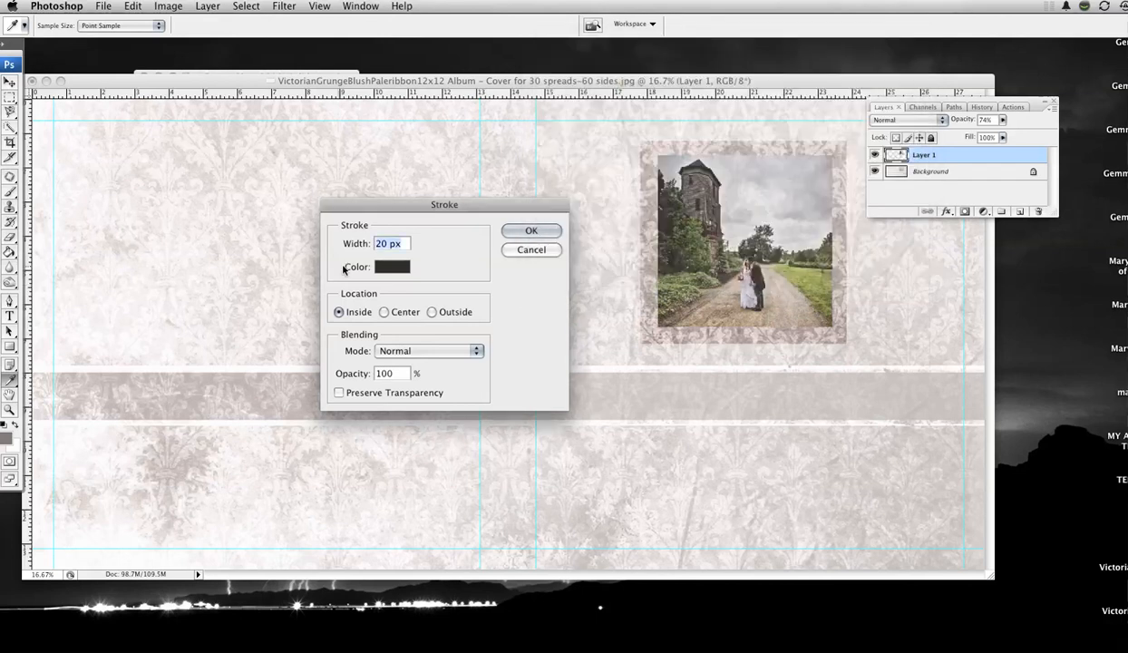
click(541, 232)
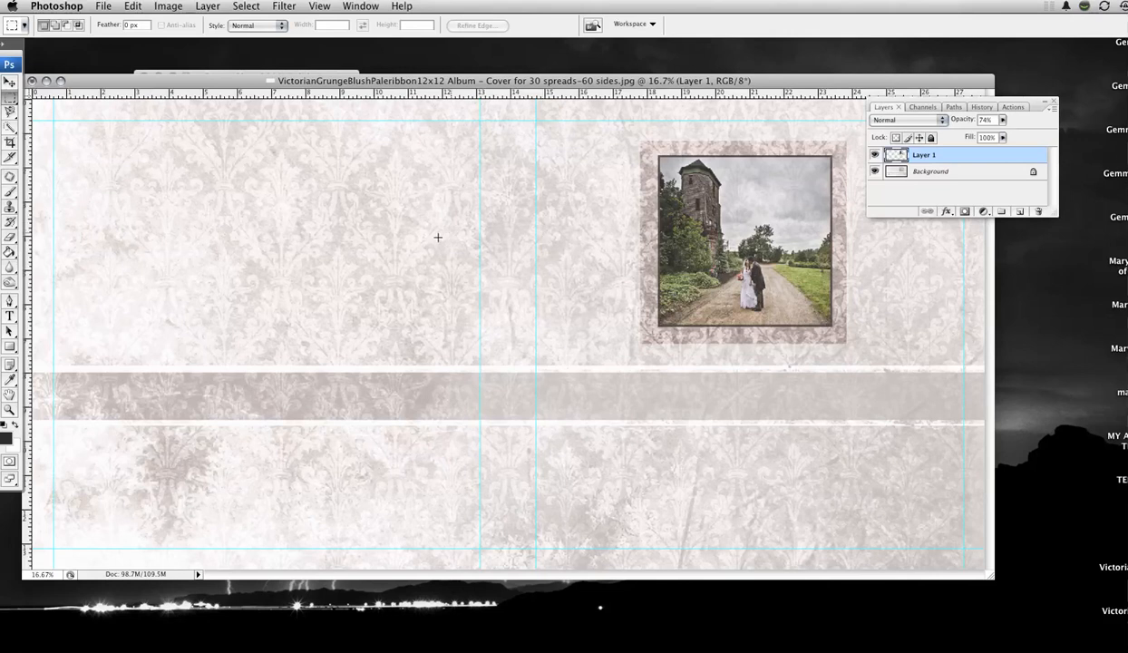
Apply a wider inside stroke of 44 px to the photo in the same dark colour.
click(133, 7)
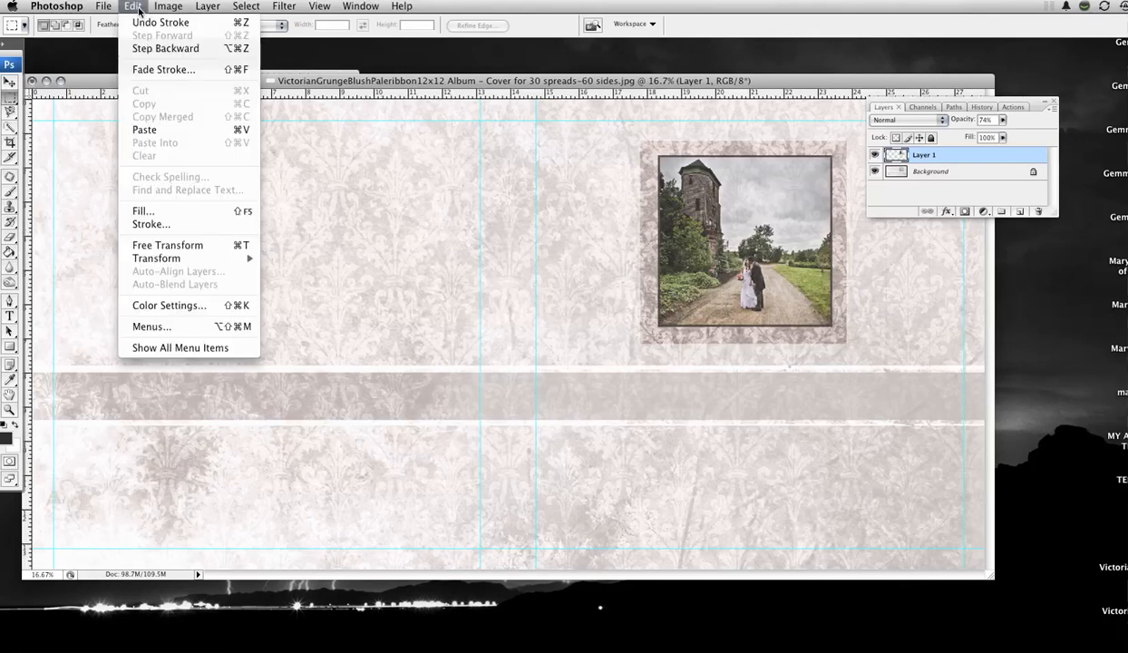
click(159, 223)
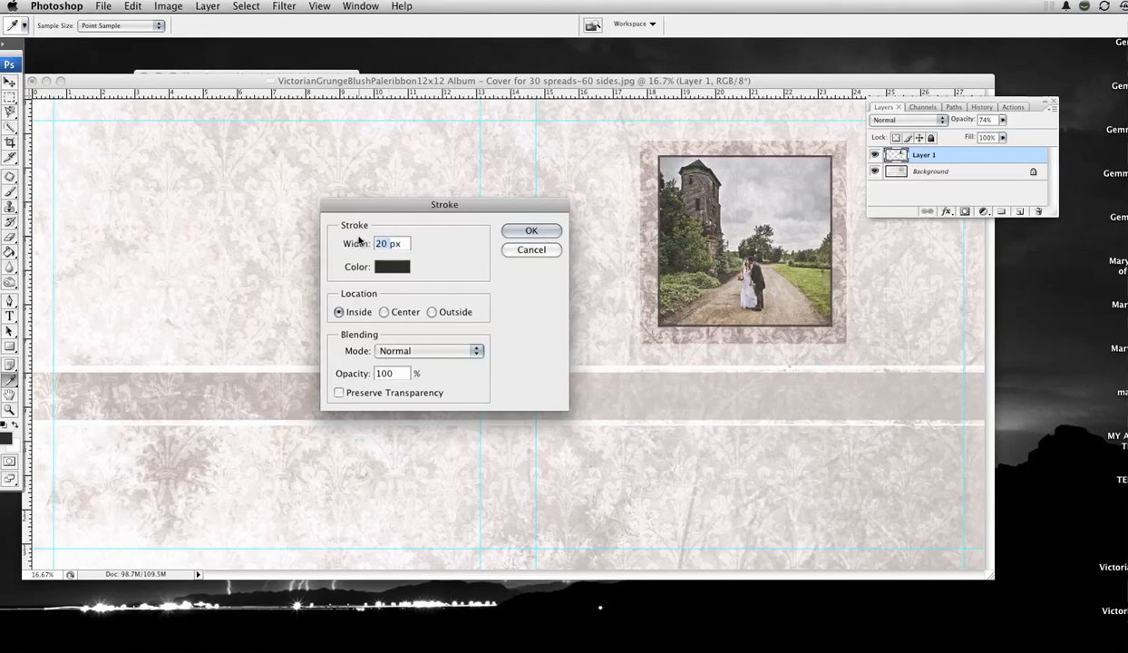
text(40)
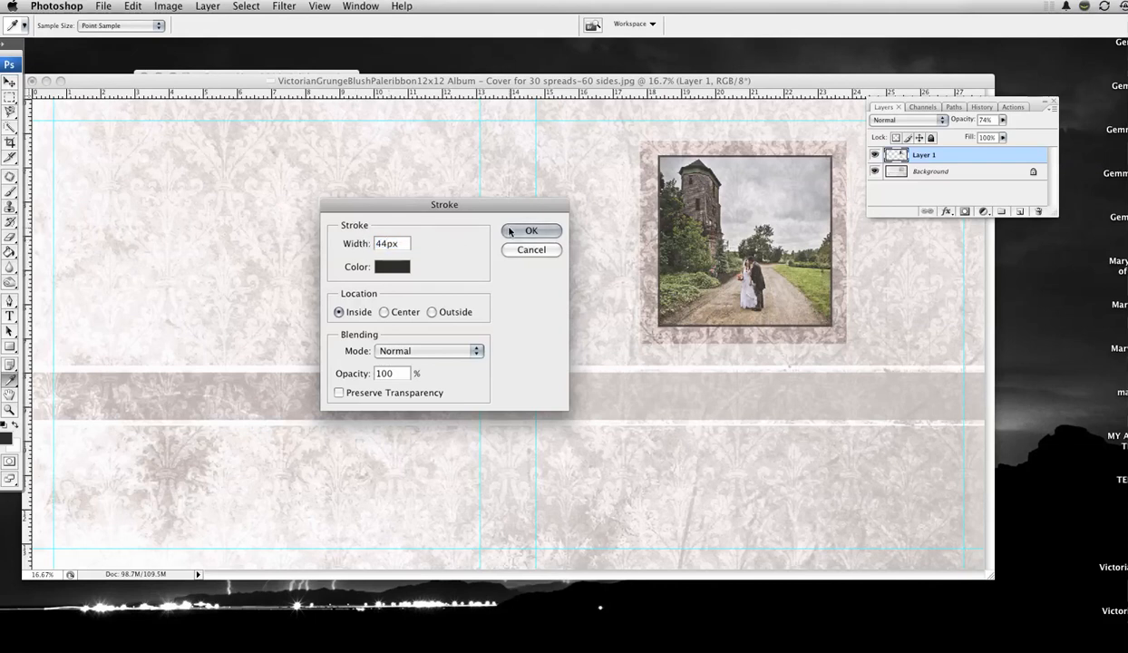
click(509, 227)
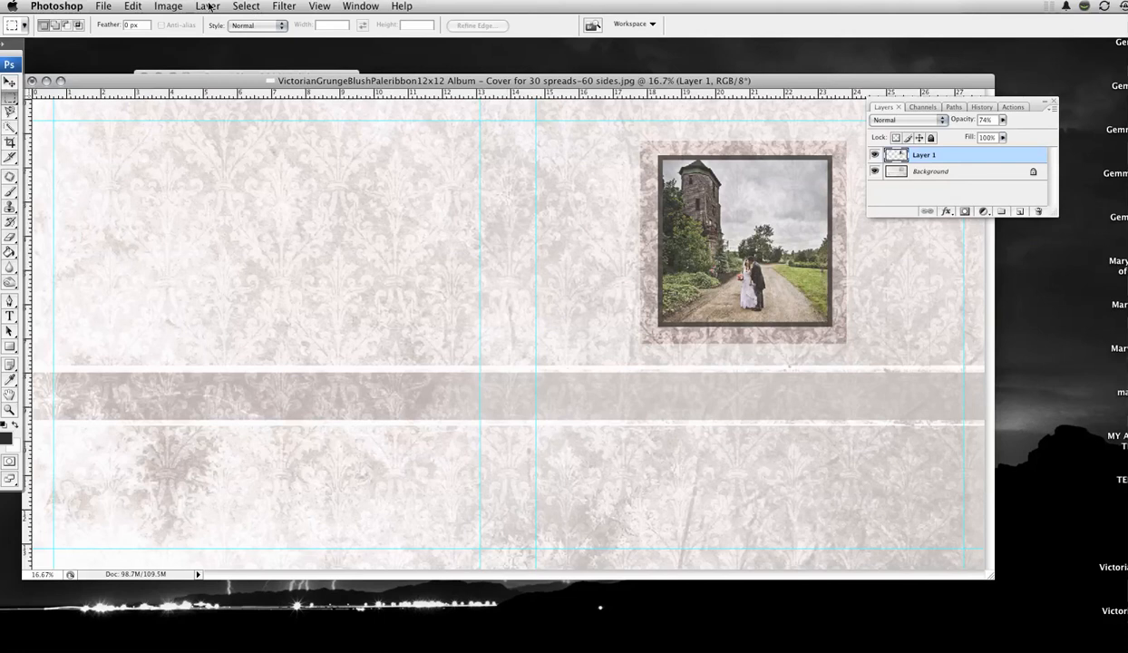
Thicken the dark frame around the photo with a 60 px inside stroke.
click(161, 7)
mouse_move(170, 44)
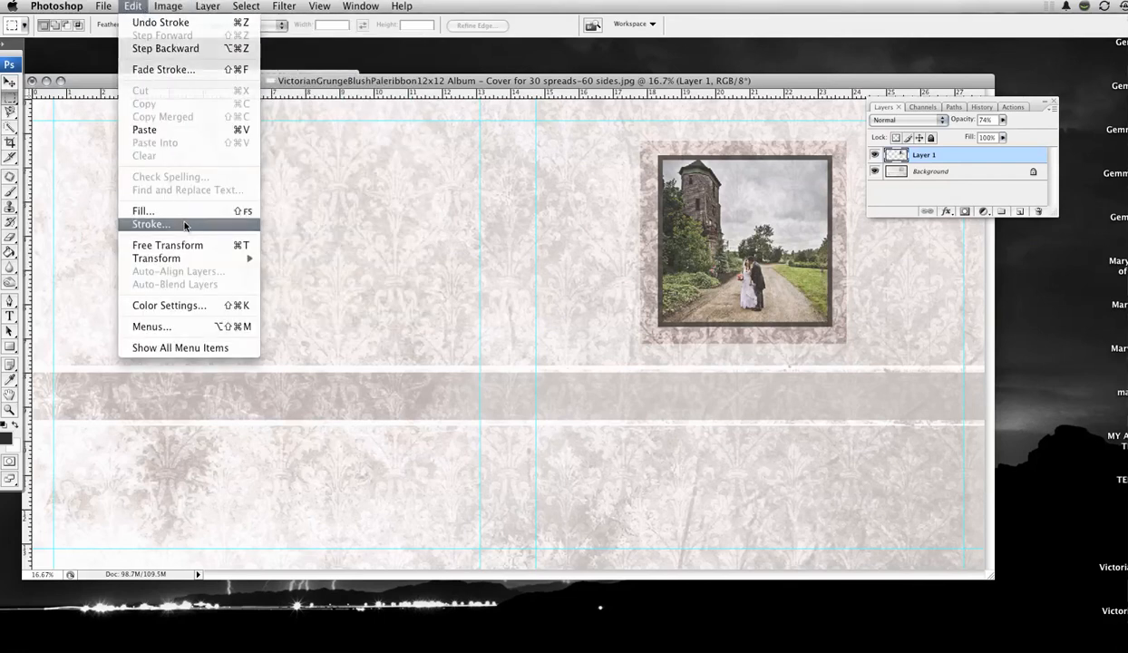
click(173, 218)
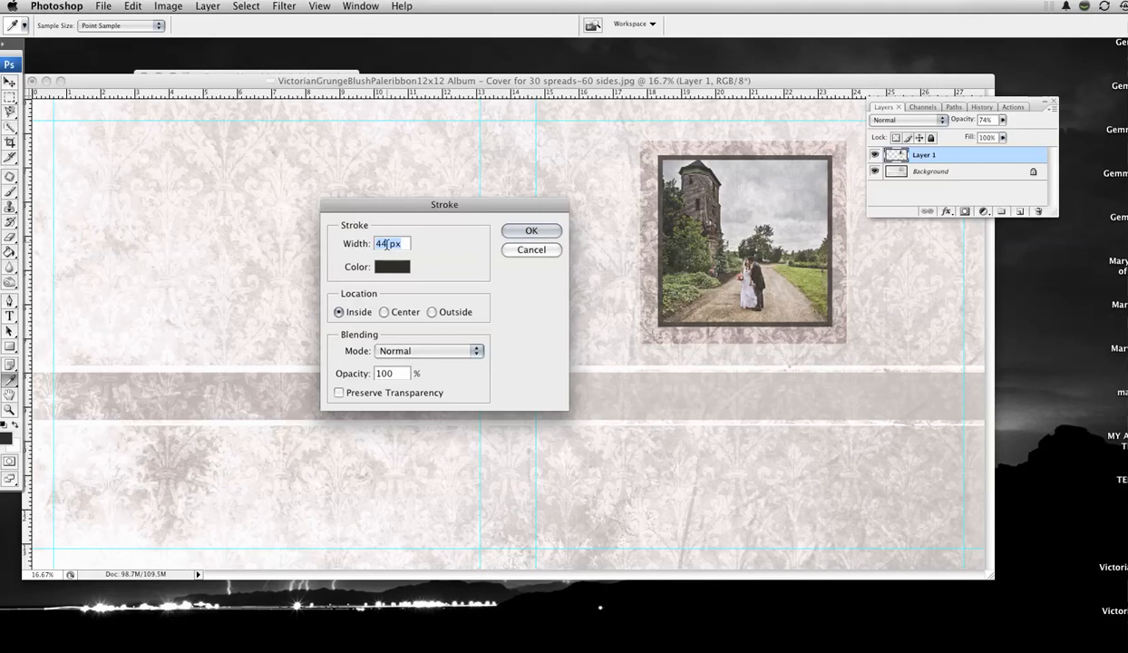
text(60)
click(510, 230)
key(m)
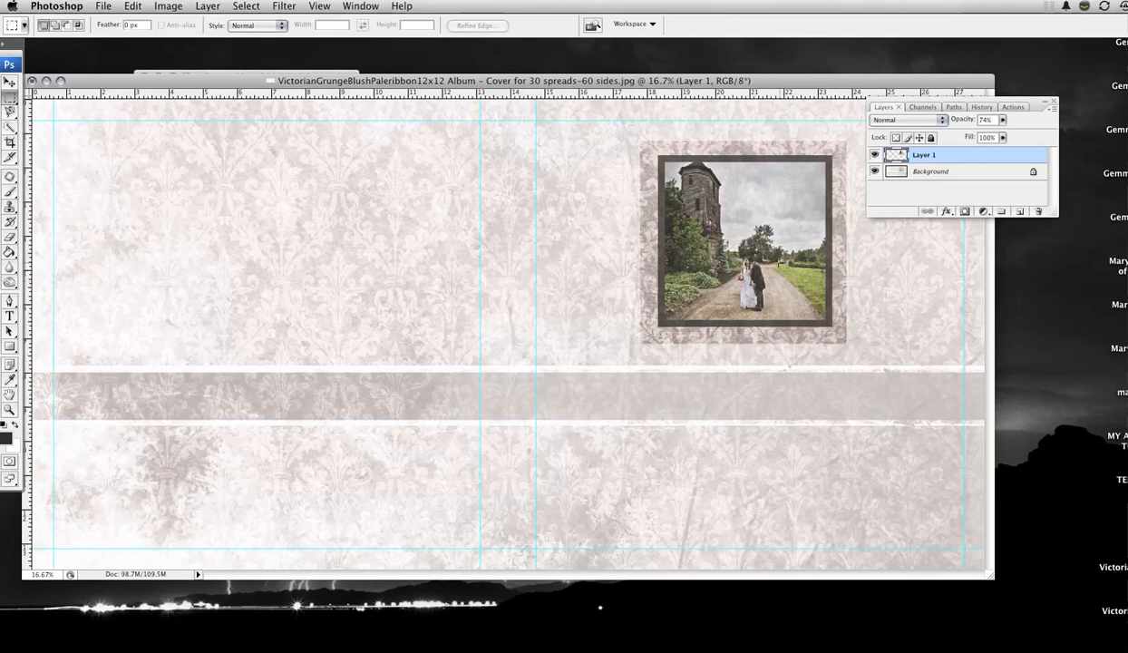
Add the couple's first names, joined by an ampersand, as text on the horizontal ribbon and centre them beneath the photo.
click(10, 316)
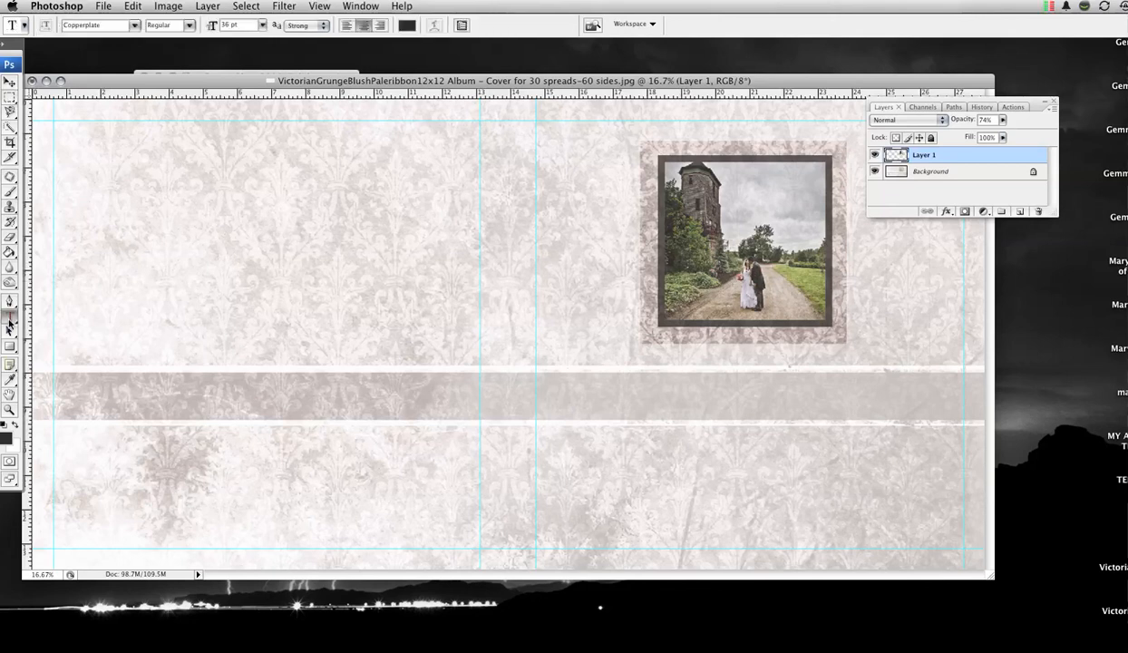
click(665, 402)
text(Gemma & Steve)
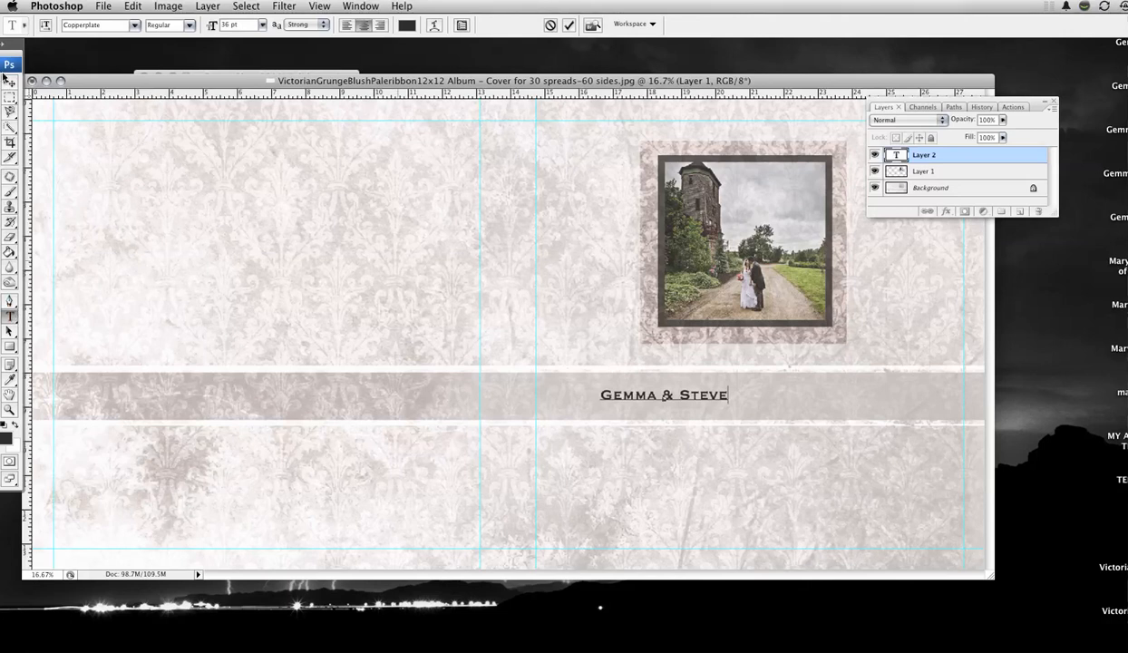
click(11, 79)
drag(698, 401, 773, 402)
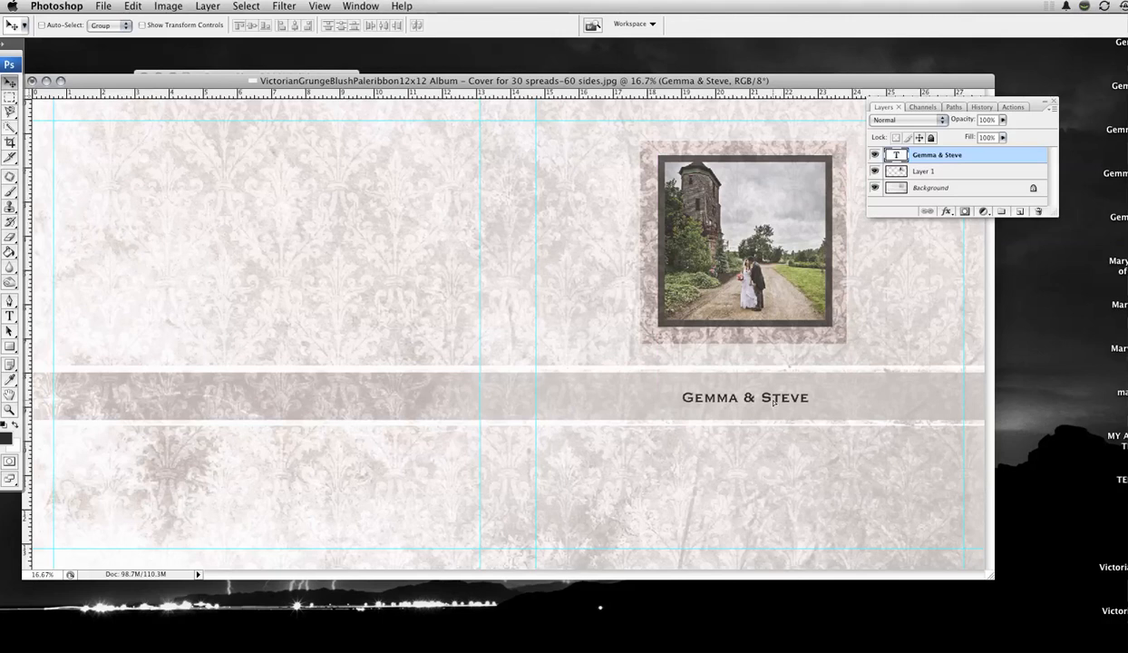
Lower the opacity of the couple's names text layer to 47%.
click(1002, 118)
drag(1002, 134, 970, 136)
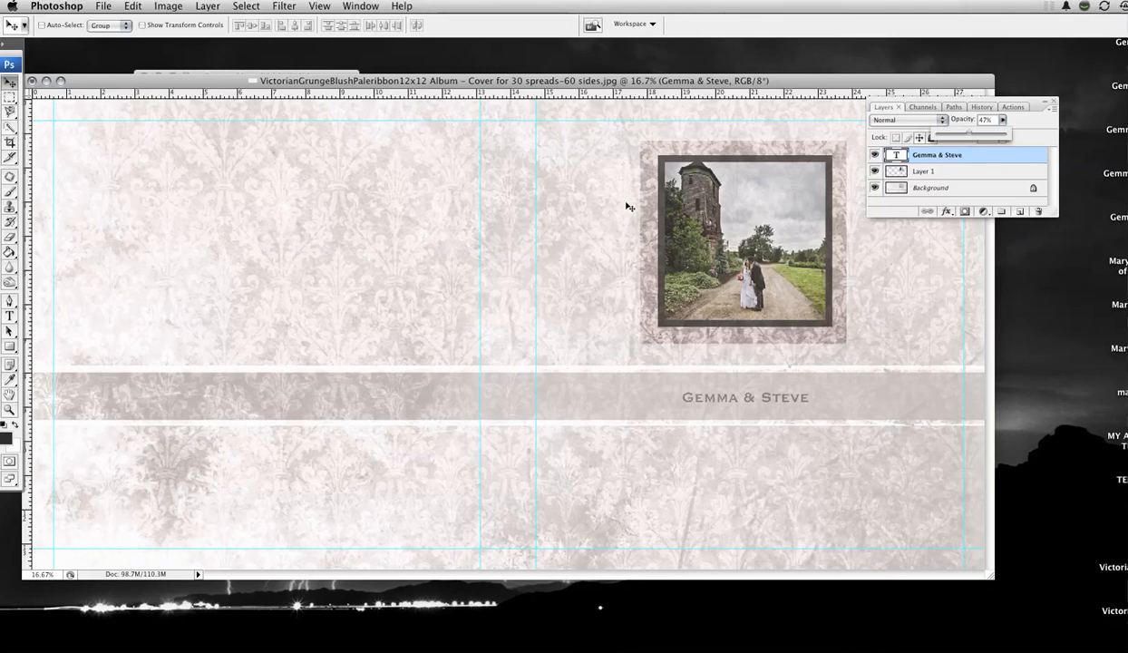
click(549, 179)
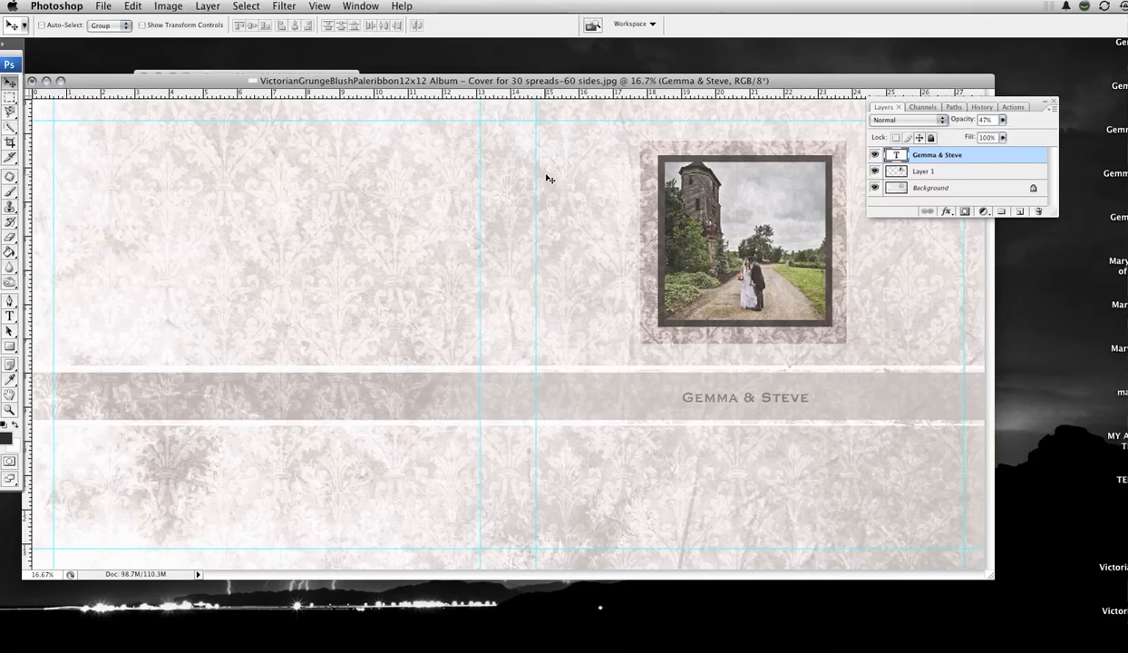
Flatten the cover's layers into a single image.
click(203, 6)
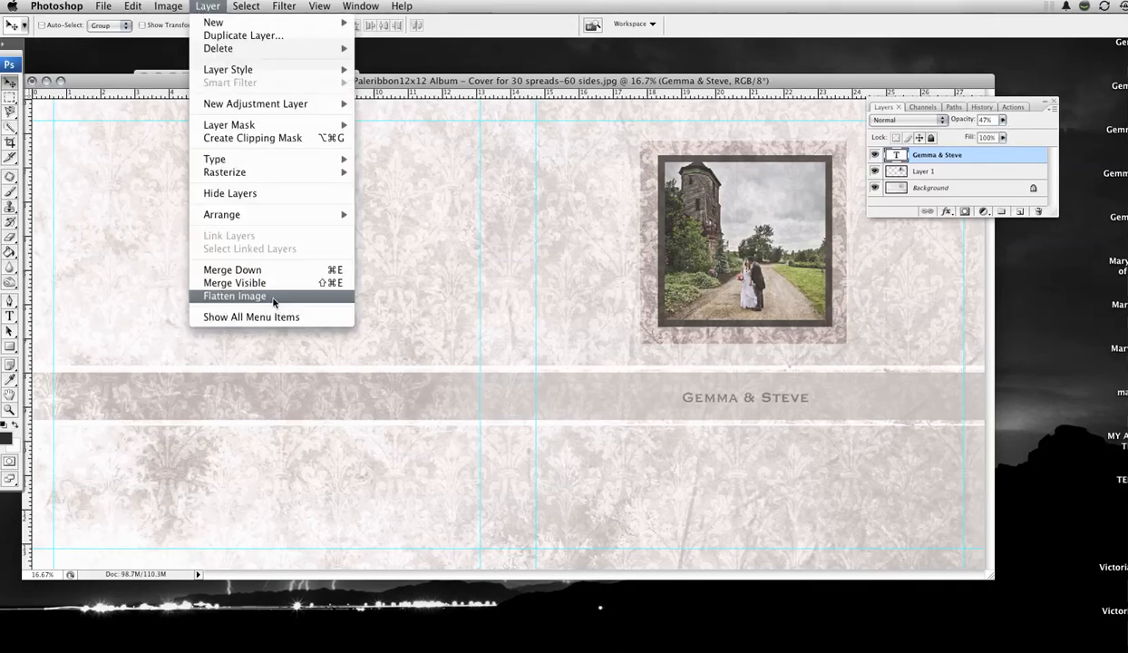